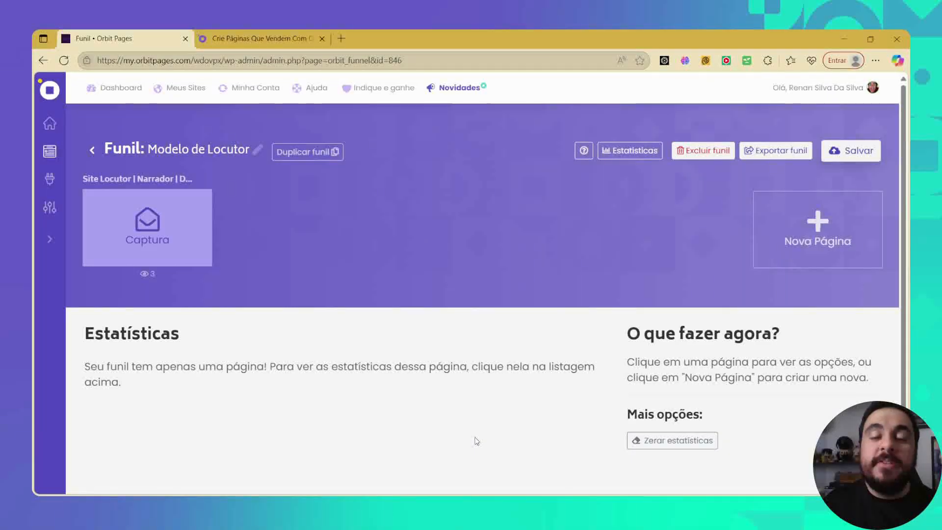
Step: Open the funnel's Captura page in the page editor and add a Texto content block directly below the video block
{"action": "left_click", "coordinate": [194, 250]}
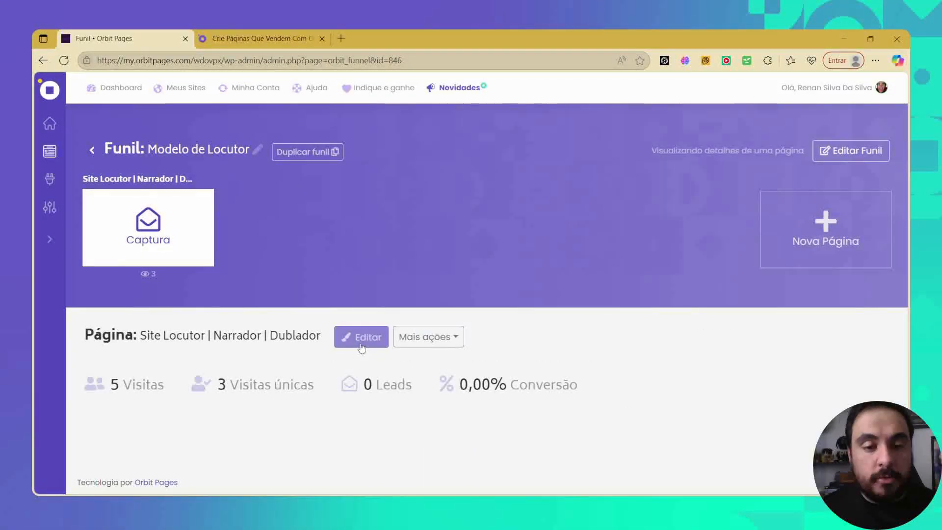
{"action": "left_click", "coordinate": [362, 337]}
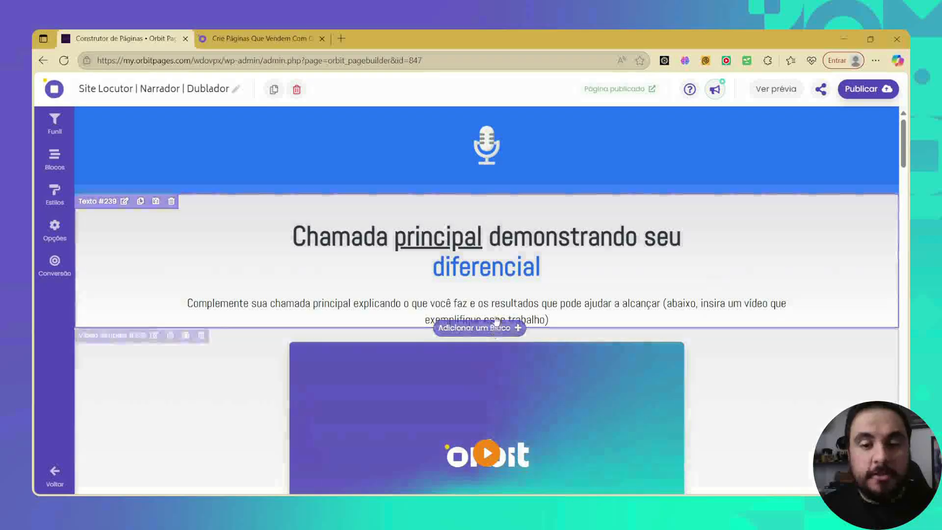
{"action": "scroll", "coordinate": [489, 312], "scroll_direction": "down", "scroll_amount": 5}
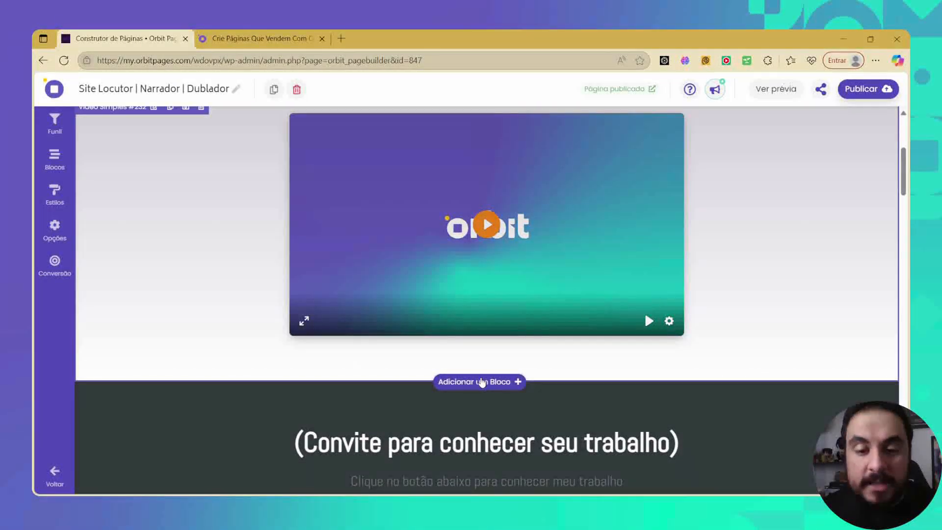
{"action": "left_click", "coordinate": [479, 381]}
{"action": "left_click", "coordinate": [329, 199]}
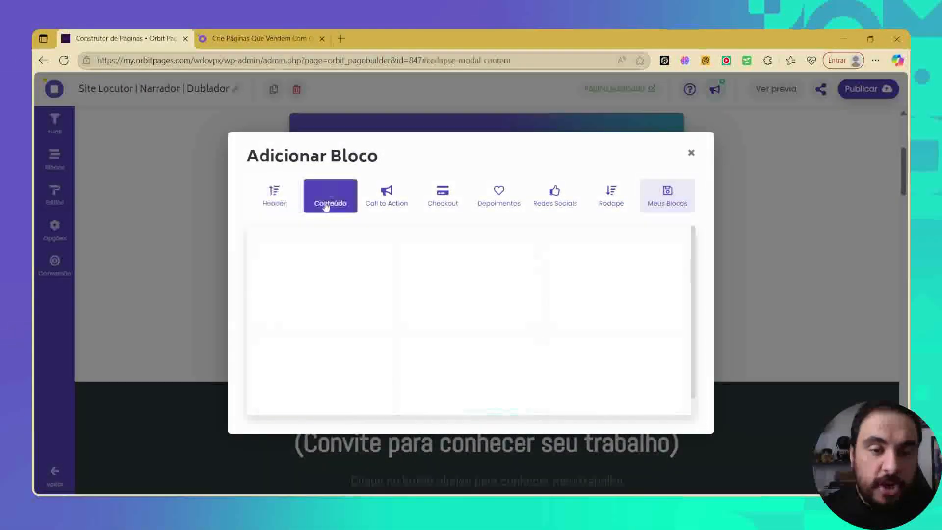
{"action": "mouse_move", "coordinate": [301, 370]}
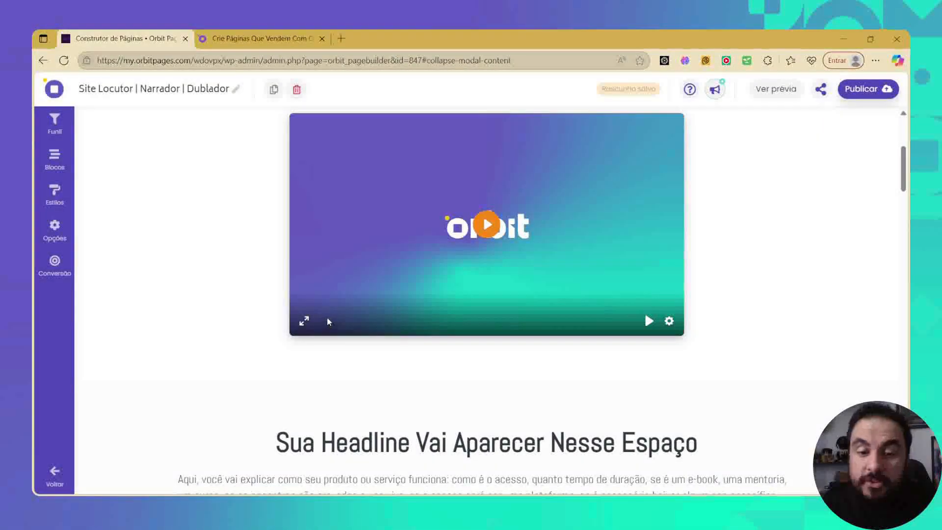
Step: Replace the new Texto block's body text with the Foxel Adventures mockup image from the media library and save the block
{"action": "scroll", "coordinate": [385, 336], "scroll_direction": "down", "scroll_amount": 2}
{"action": "scroll", "coordinate": [386, 336], "scroll_direction": "down", "scroll_amount": 2}
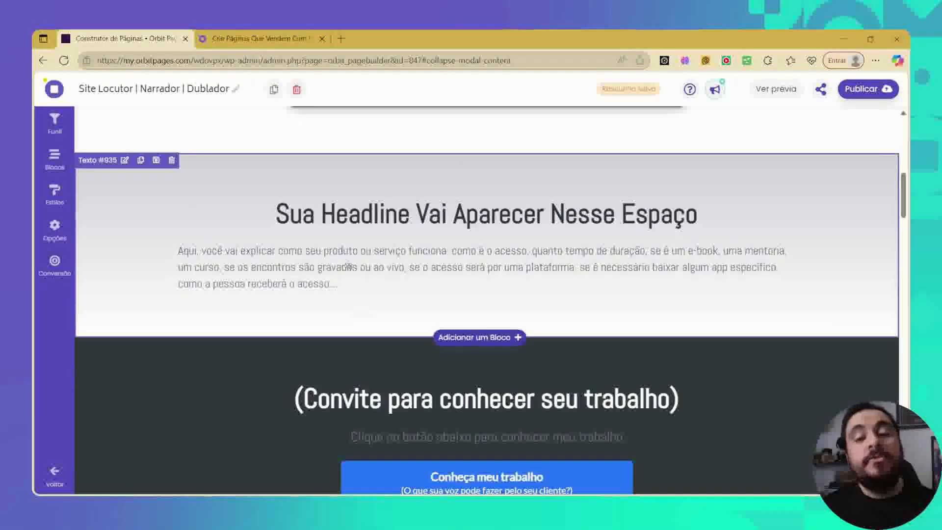
{"action": "left_click", "coordinate": [125, 160]}
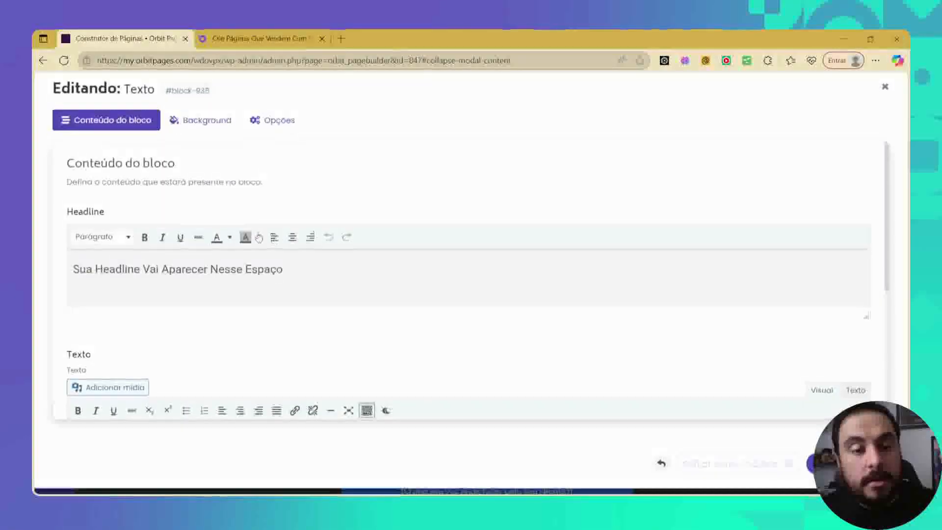
{"action": "left_click", "coordinate": [108, 387]}
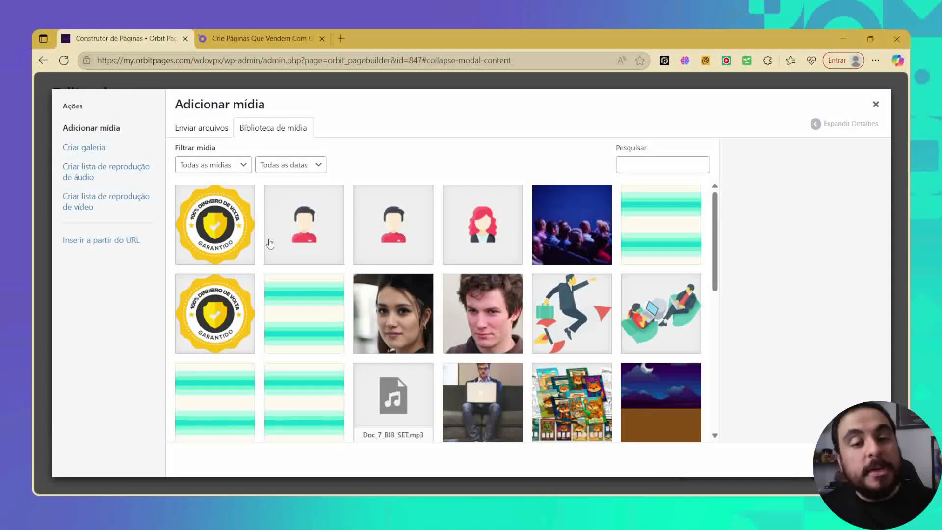
{"action": "left_click", "coordinate": [549, 377]}
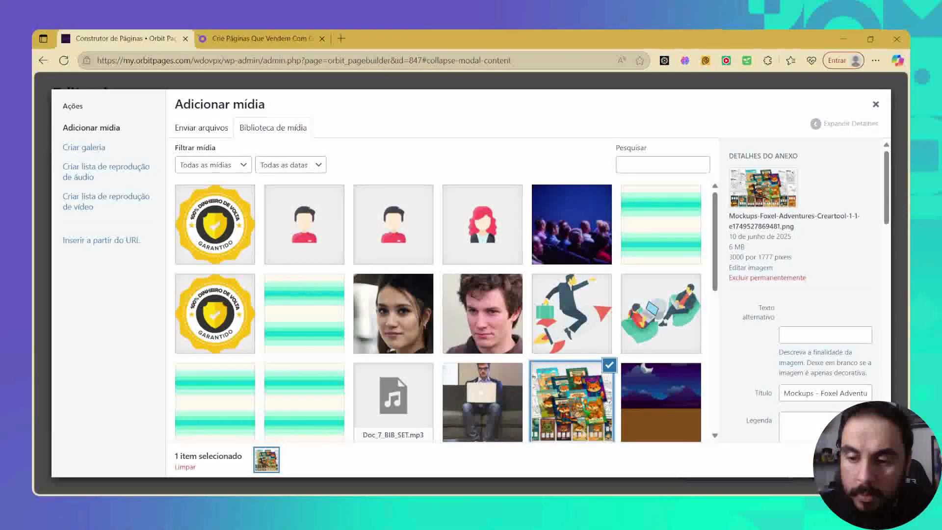
{"action": "left_click", "coordinate": [852, 460]}
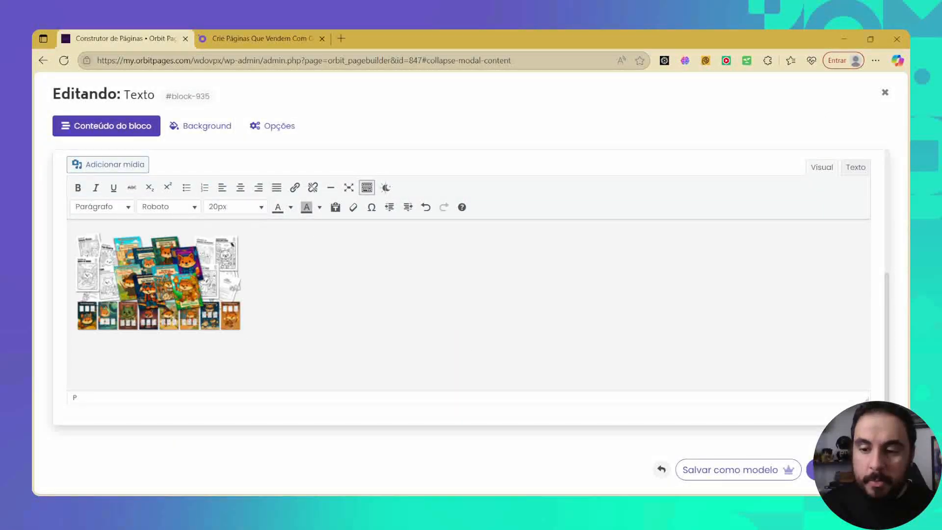
{"action": "left_click", "coordinate": [811, 470]}
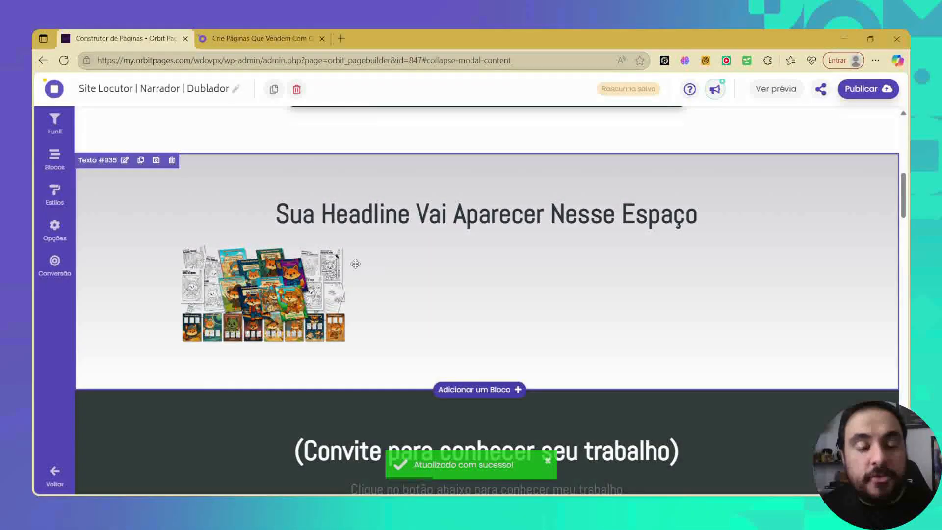
Step: Reopen the Texto block with the mockup image for editing and center the image
{"action": "left_click", "coordinate": [356, 263]}
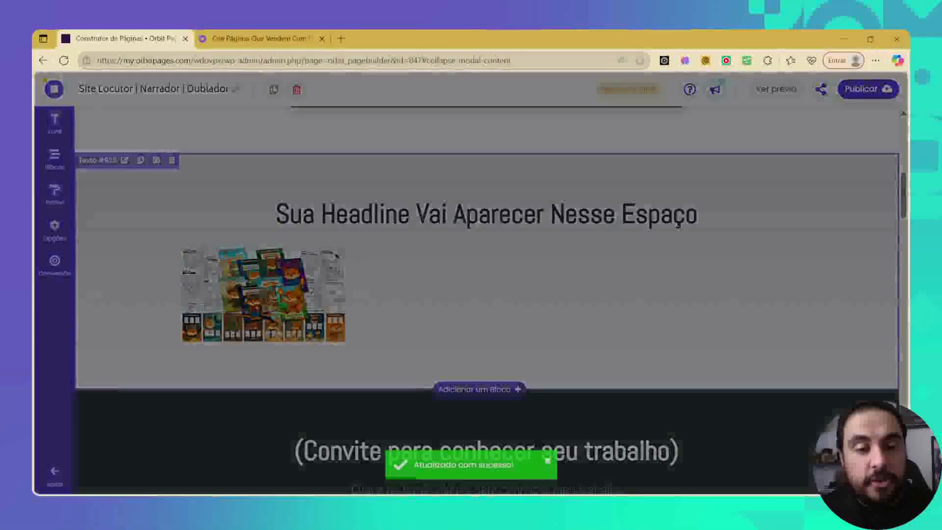
{"action": "left_click", "coordinate": [232, 236]}
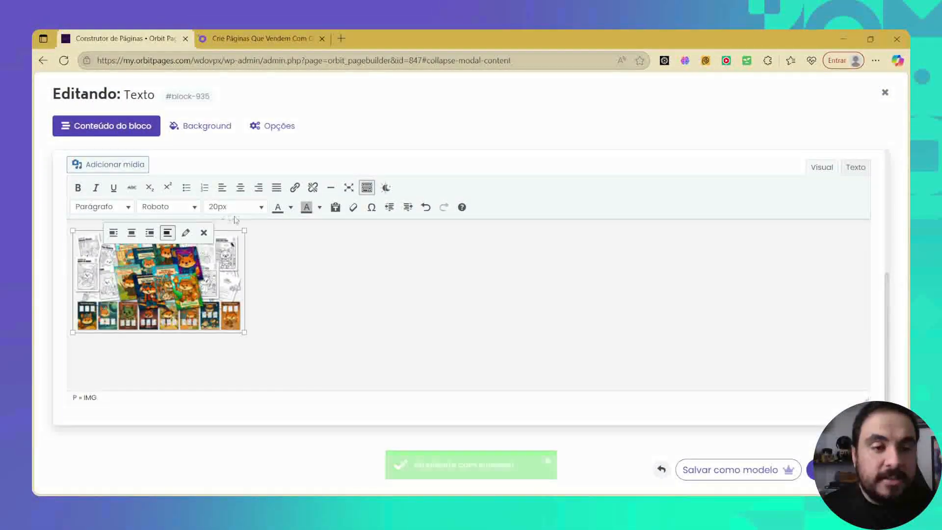
{"action": "left_click", "coordinate": [240, 187]}
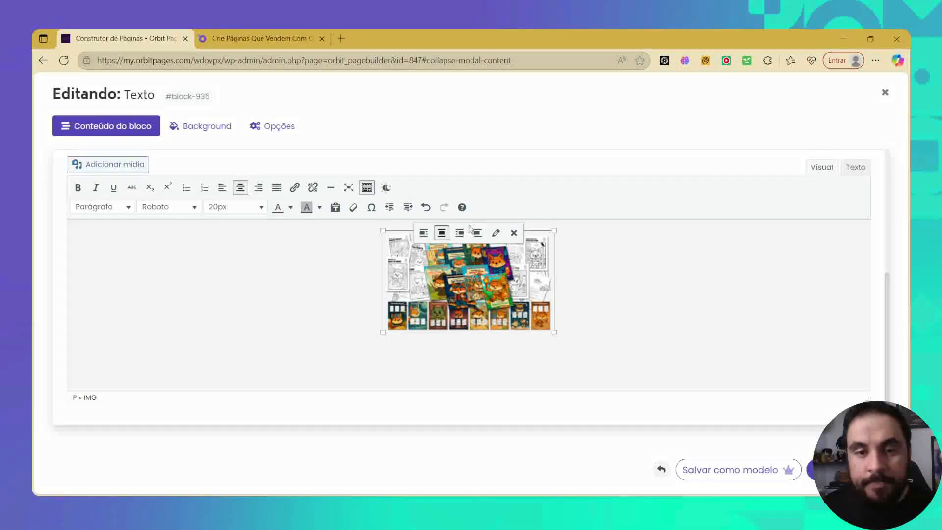
Step: Set the mockup image's size to Grande – 1024 × 607 in its image details and update it
{"action": "left_click", "coordinate": [496, 234]}
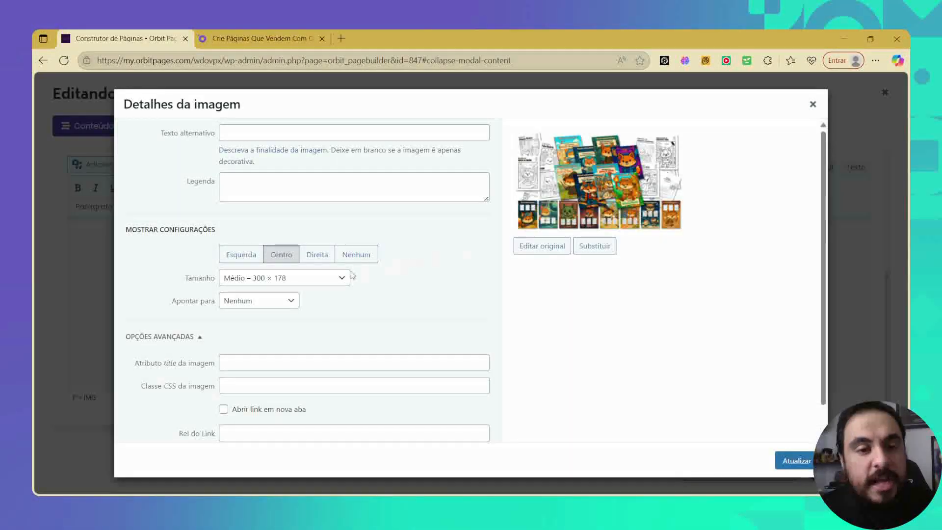
{"action": "left_click", "coordinate": [310, 284]}
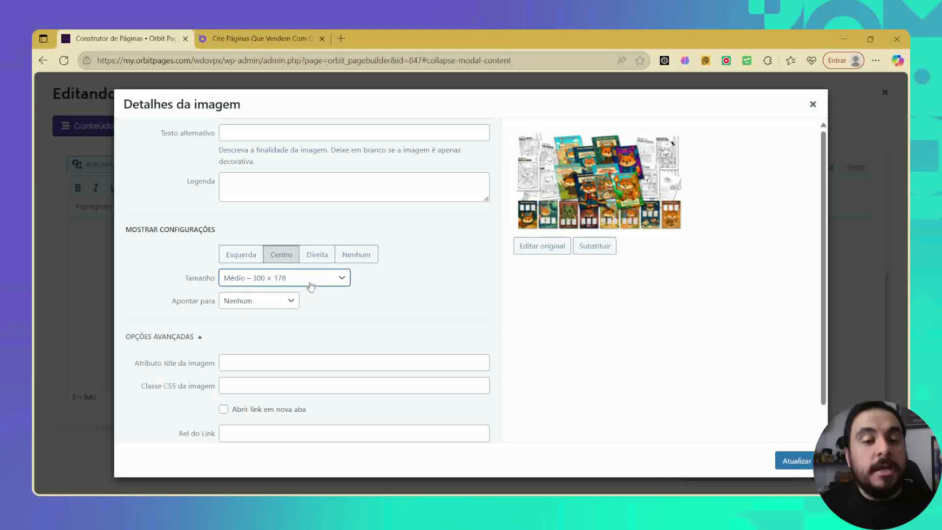
{"action": "left_click", "coordinate": [321, 326]}
{"action": "left_click", "coordinate": [791, 459]}
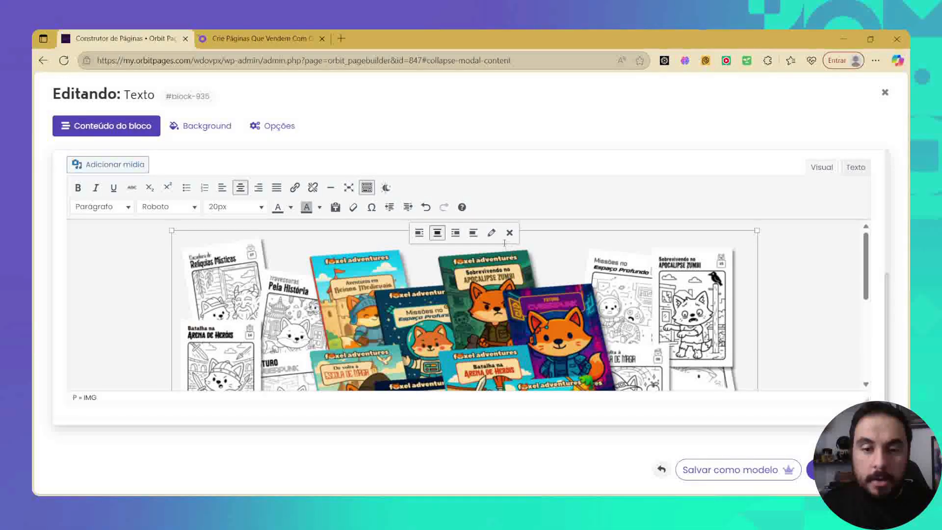
Step: Change the mockup image's size to Tamanho completo – 3000 × 1777 and update it
{"action": "left_click", "coordinate": [491, 232]}
{"action": "left_click", "coordinate": [322, 282]}
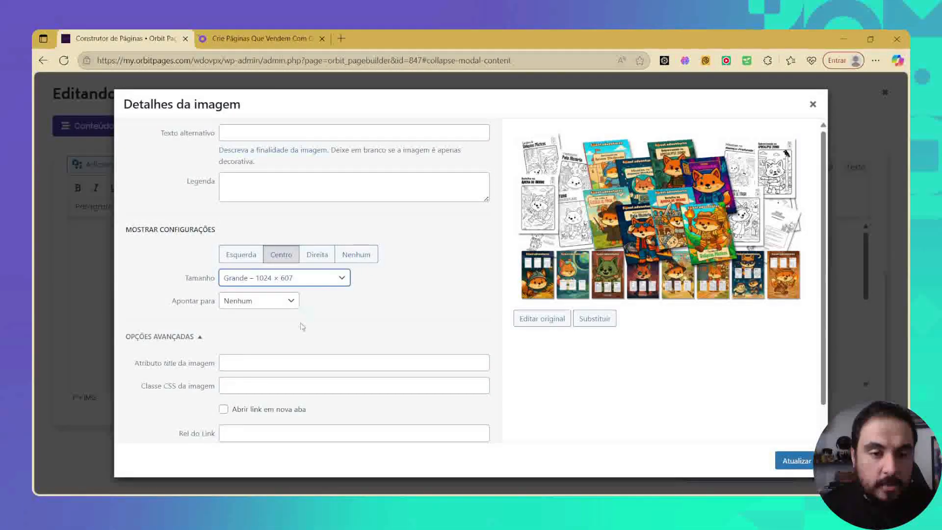
{"action": "left_click", "coordinate": [303, 344]}
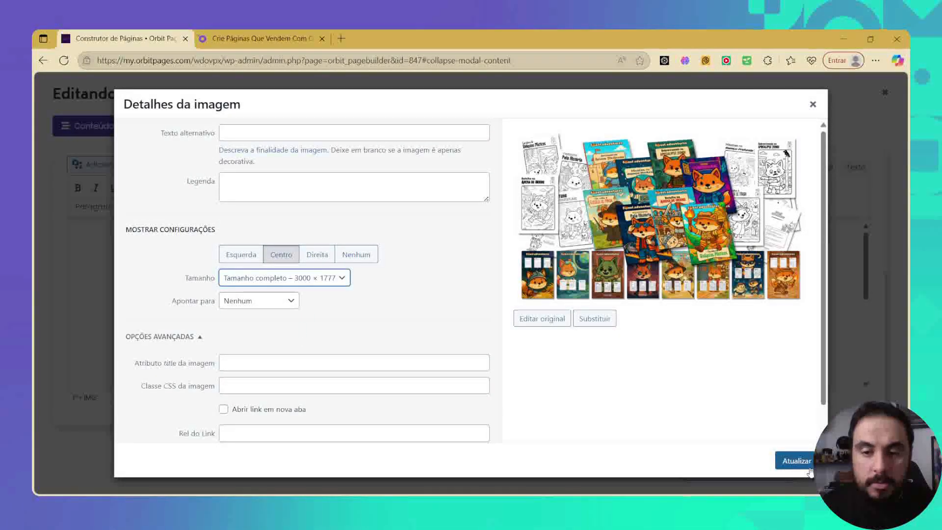
{"action": "left_click", "coordinate": [797, 461]}
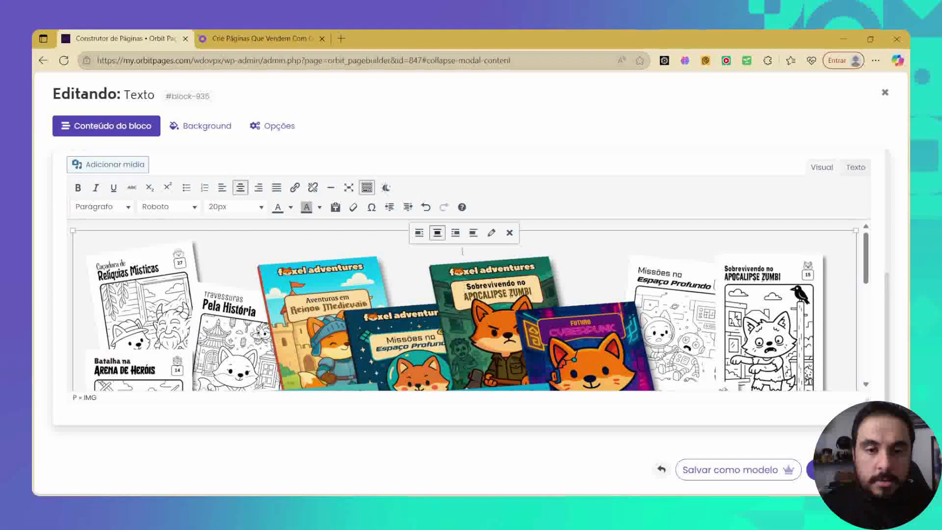
Step: Give the mockup image a custom size with a width of 650 pixels, update it and save the Texto block
{"action": "left_click", "coordinate": [491, 232]}
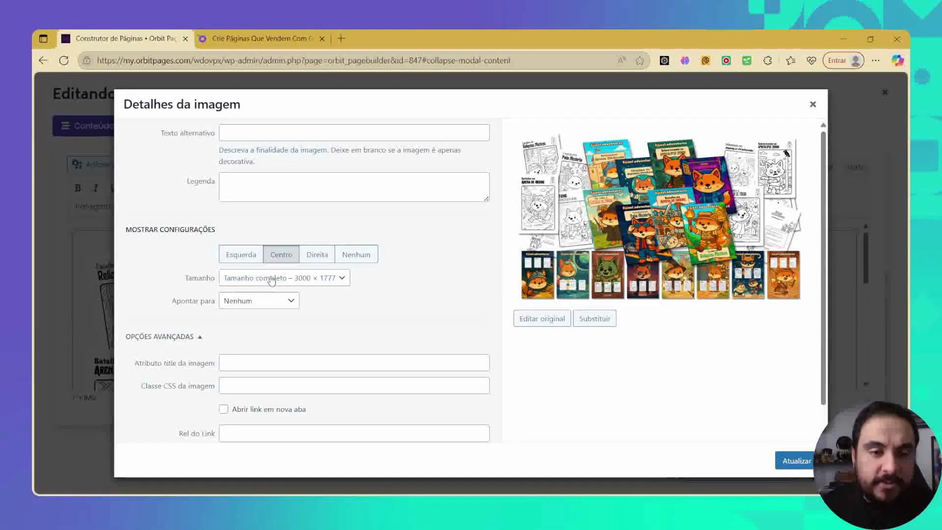
{"action": "left_click", "coordinate": [274, 279]}
{"action": "left_click", "coordinate": [273, 359]}
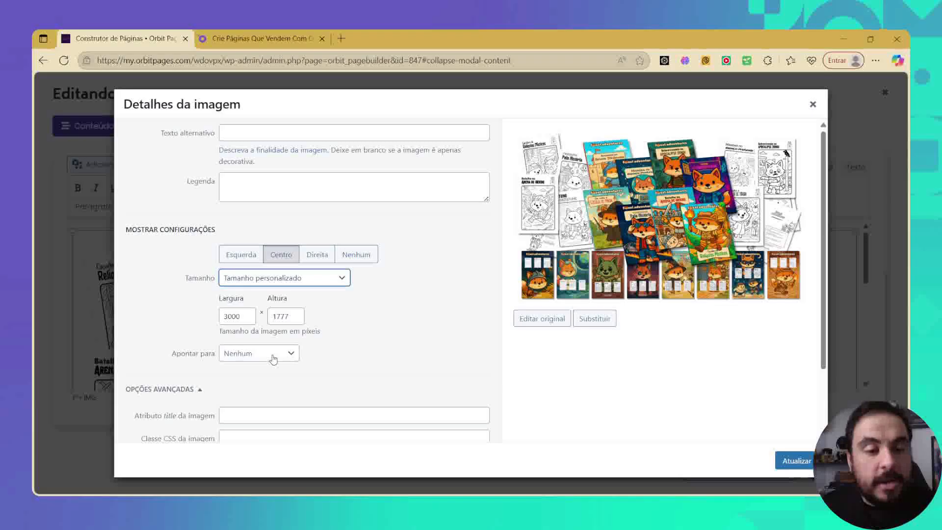
{"action": "double_click", "coordinate": [234, 314]}
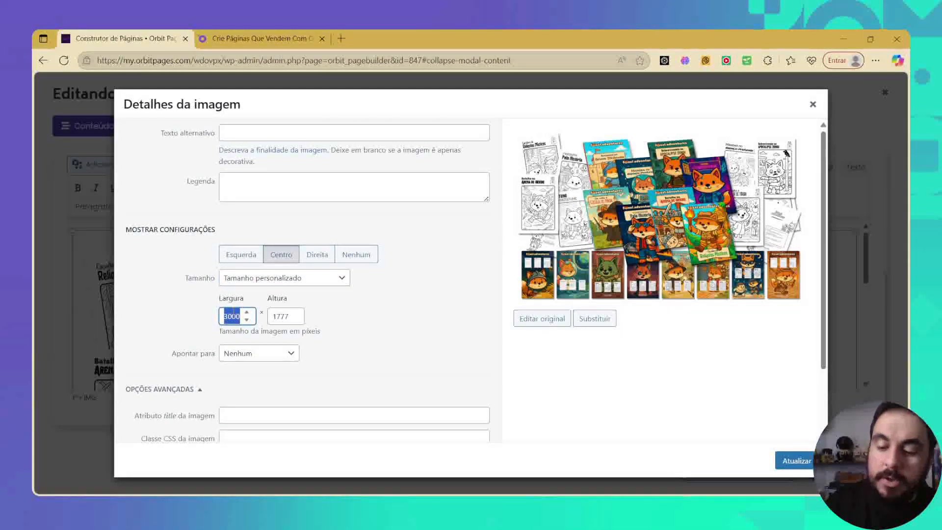
{"action": "type", "text": "650"}
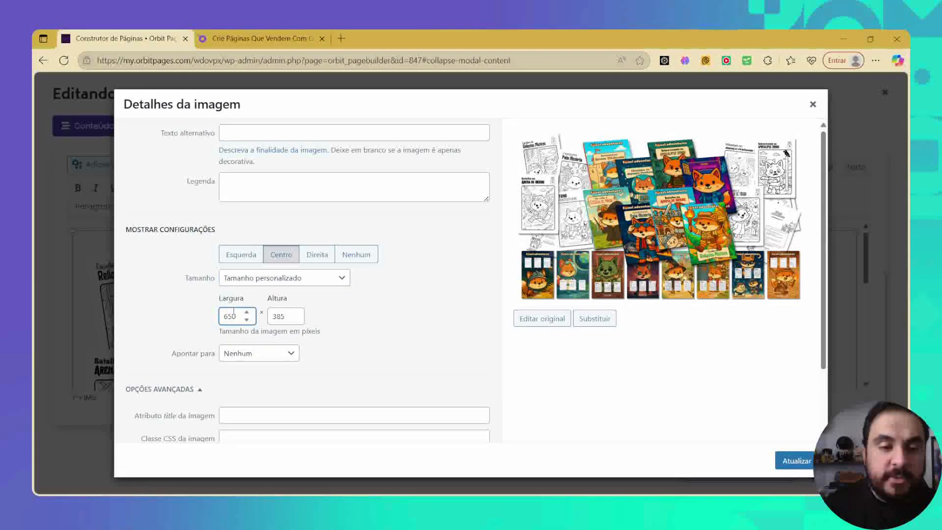
{"action": "left_click", "coordinate": [791, 462]}
{"action": "left_click", "coordinate": [845, 469]}
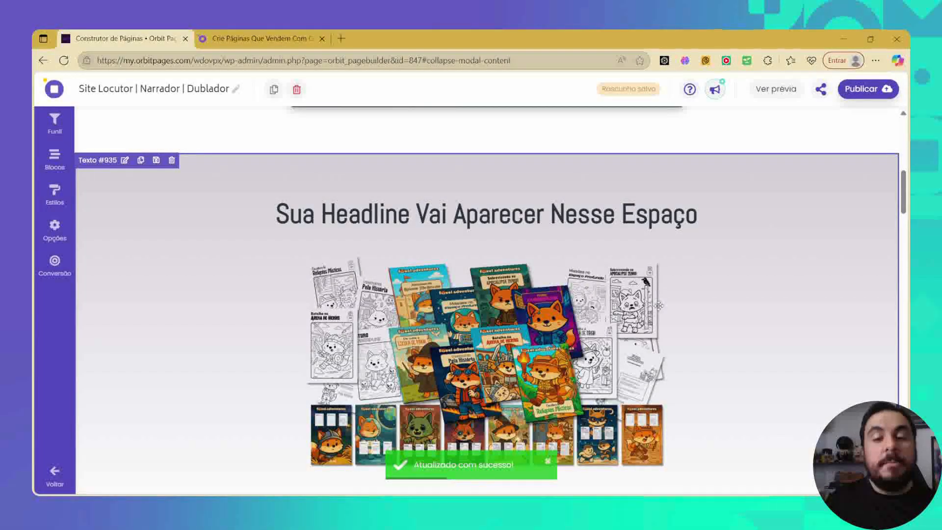
Step: Add a Texto com Imagem block between the mockup image block and the dark invitation section
{"action": "scroll", "coordinate": [578, 245], "scroll_direction": "down", "scroll_amount": 4}
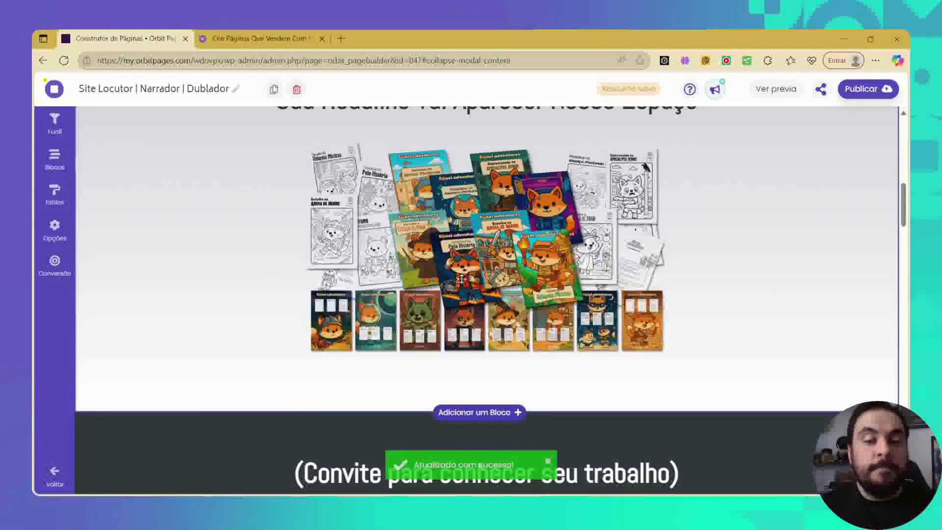
{"action": "scroll", "coordinate": [506, 275], "scroll_direction": "up", "scroll_amount": 2}
{"action": "scroll", "coordinate": [505, 276], "scroll_direction": "up", "scroll_amount": 2}
{"action": "scroll", "coordinate": [479, 352], "scroll_direction": "down", "scroll_amount": 4}
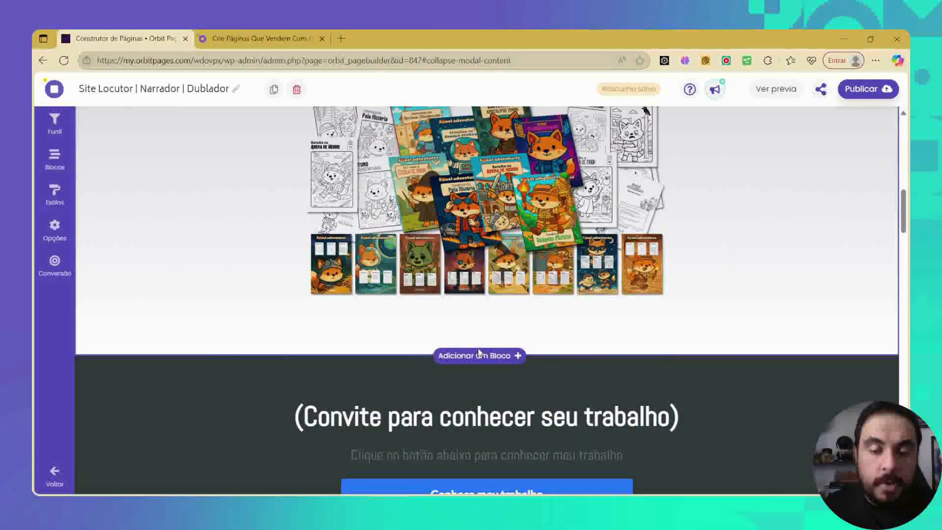
{"action": "left_click", "coordinate": [479, 355]}
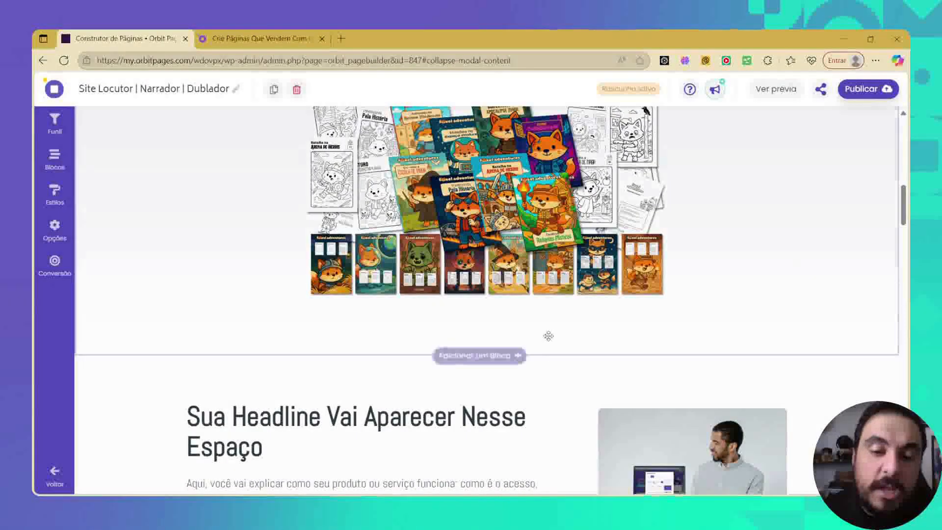
Step: Set the featured image width of the new Texto com Imagem block to 75%, save it and review the block on the page
{"action": "scroll", "coordinate": [548, 336], "scroll_direction": "down", "scroll_amount": 2}
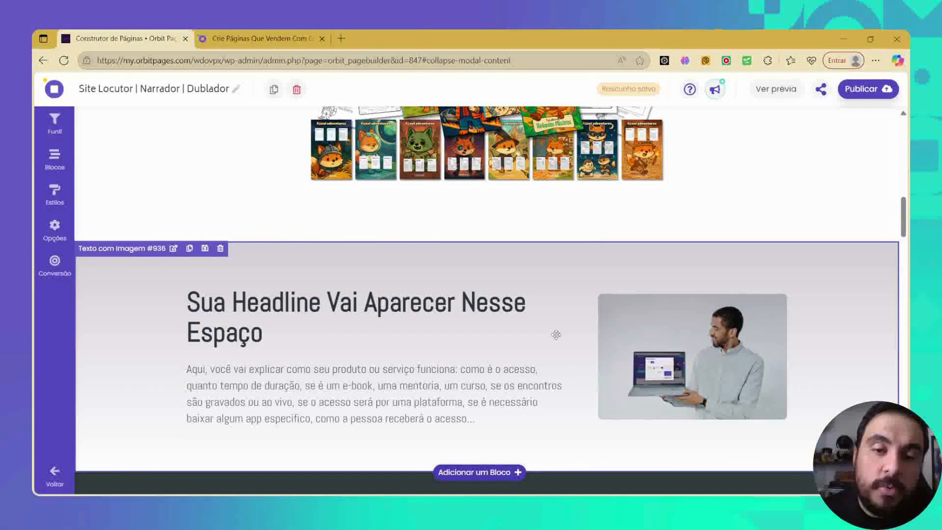
{"action": "left_click", "coordinate": [556, 335]}
{"action": "scroll", "coordinate": [252, 273], "scroll_direction": "down", "scroll_amount": 3}
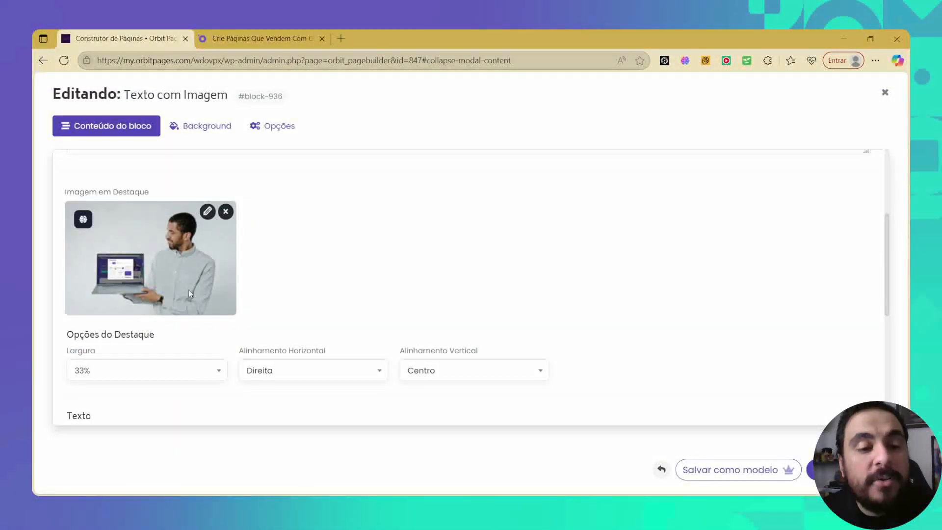
{"action": "mouse_move", "coordinate": [224, 220]}
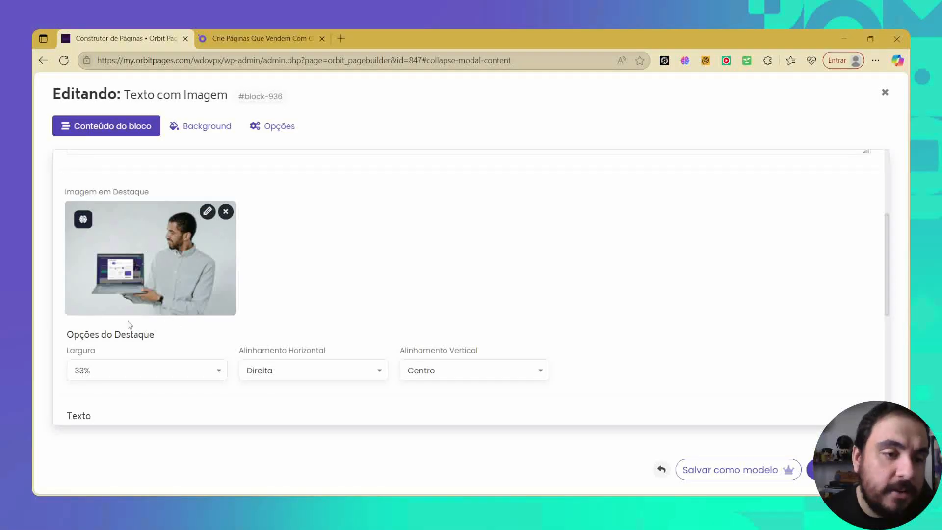
{"action": "left_click", "coordinate": [213, 378]}
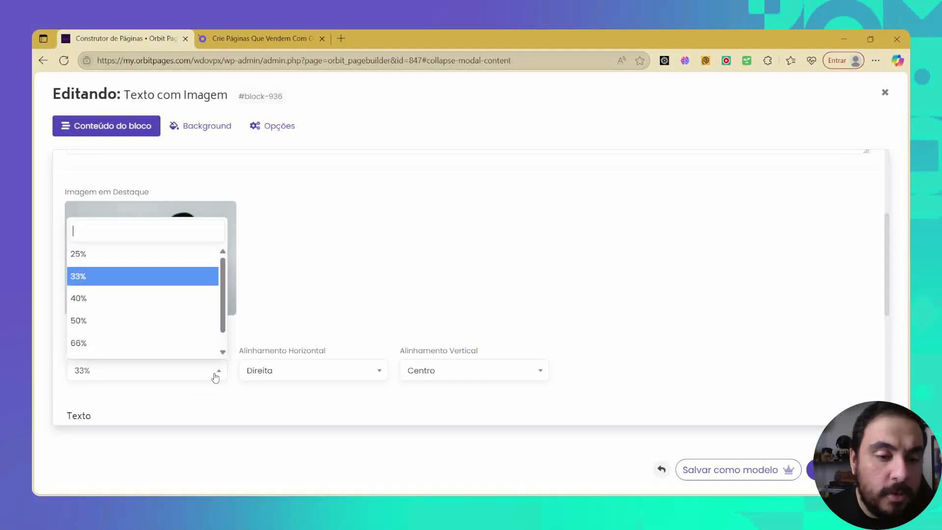
{"action": "scroll", "coordinate": [185, 338], "scroll_direction": "down", "scroll_amount": 2}
{"action": "left_click", "coordinate": [153, 343]}
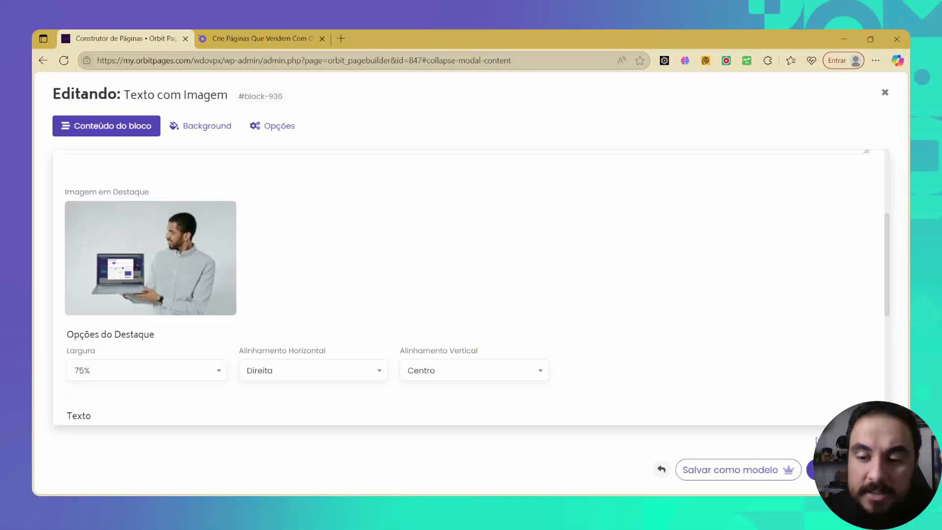
{"action": "left_click", "coordinate": [813, 470]}
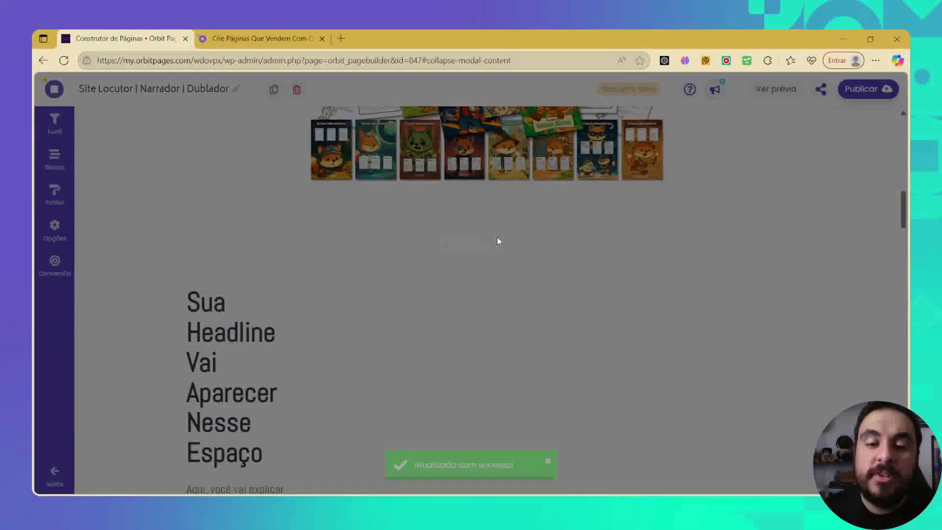
{"action": "scroll", "coordinate": [506, 243], "scroll_direction": "down", "scroll_amount": 5}
{"action": "scroll", "coordinate": [261, 232], "scroll_direction": "up", "scroll_amount": 1}
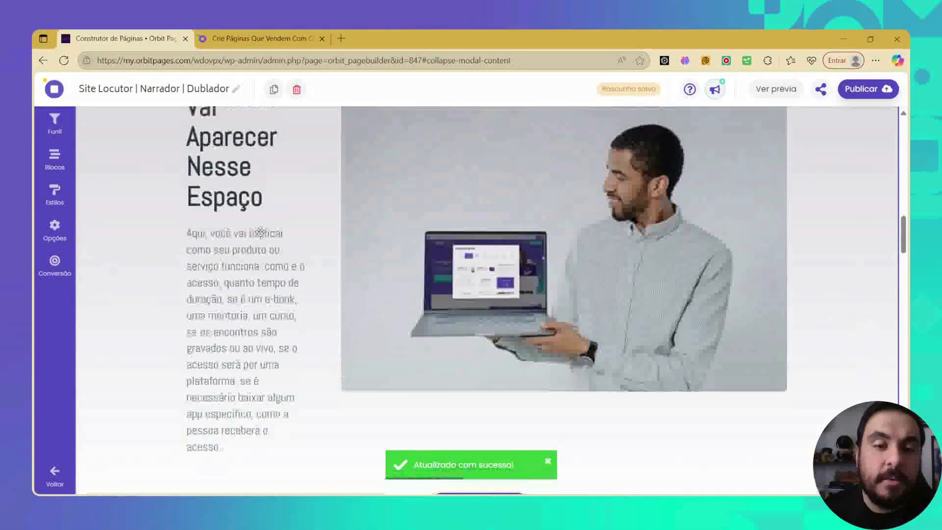
Step: Set the featured image width of the Texto com Imagem block to 50% and save it
{"action": "scroll", "coordinate": [282, 240], "scroll_direction": "up", "scroll_amount": 2}
{"action": "left_click", "coordinate": [469, 242]}
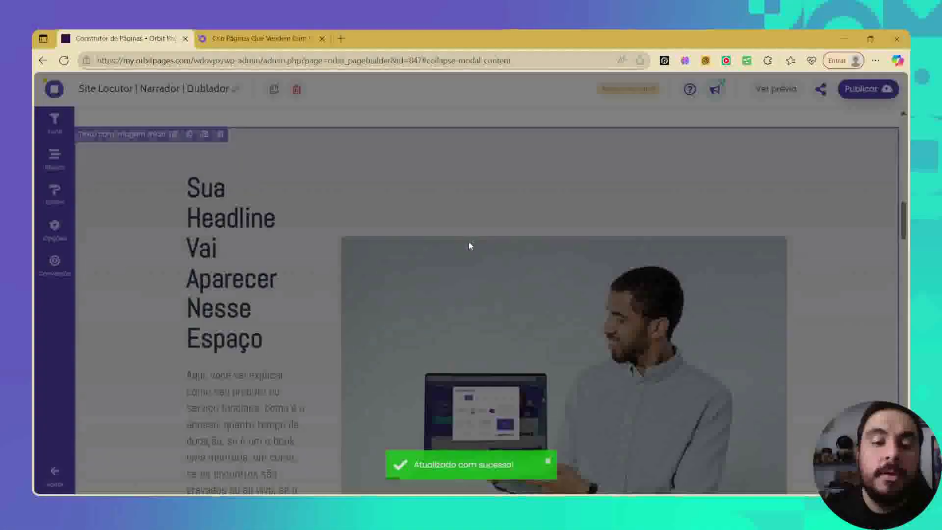
{"action": "left_click", "coordinate": [172, 371]}
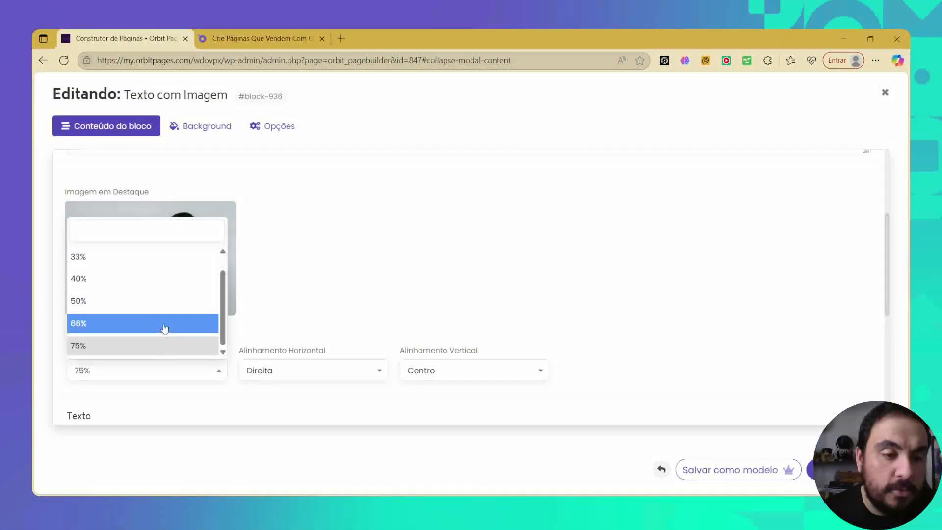
{"action": "left_click", "coordinate": [170, 301]}
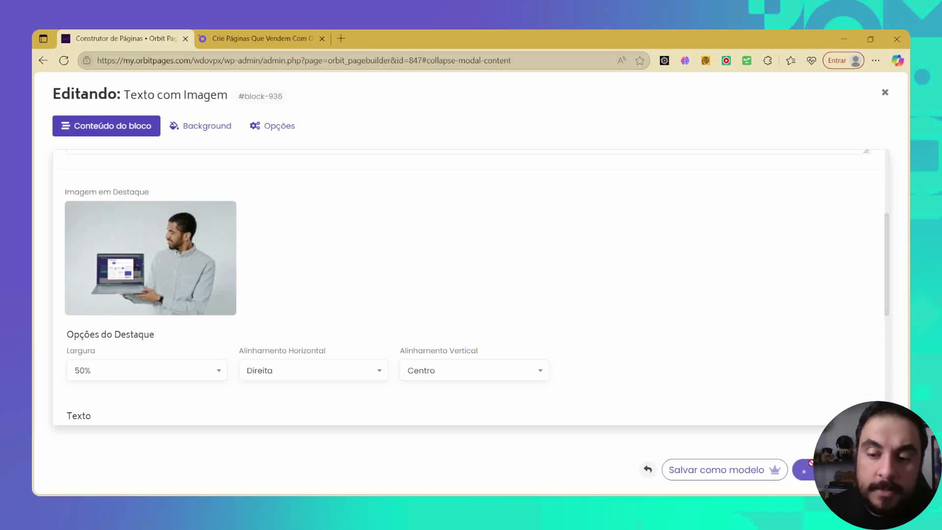
{"action": "left_click", "coordinate": [817, 470]}
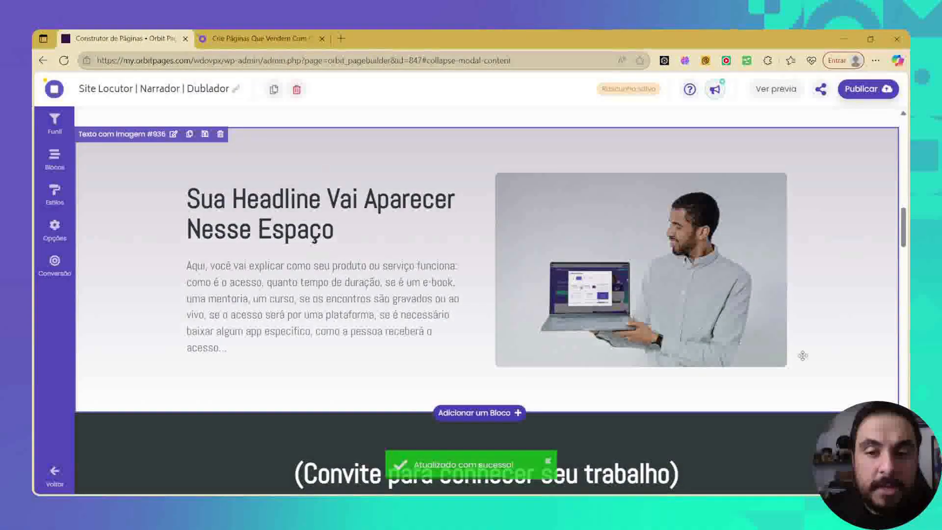
Step: Set the featured image width of the Texto com Imagem block to 25%, save it and review the block on the page
{"action": "left_click", "coordinate": [643, 293]}
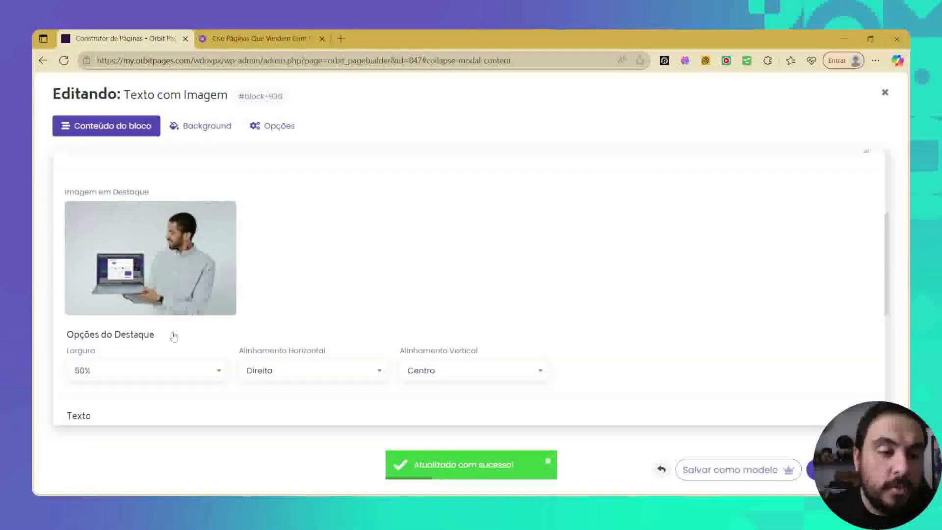
{"action": "left_click", "coordinate": [175, 376]}
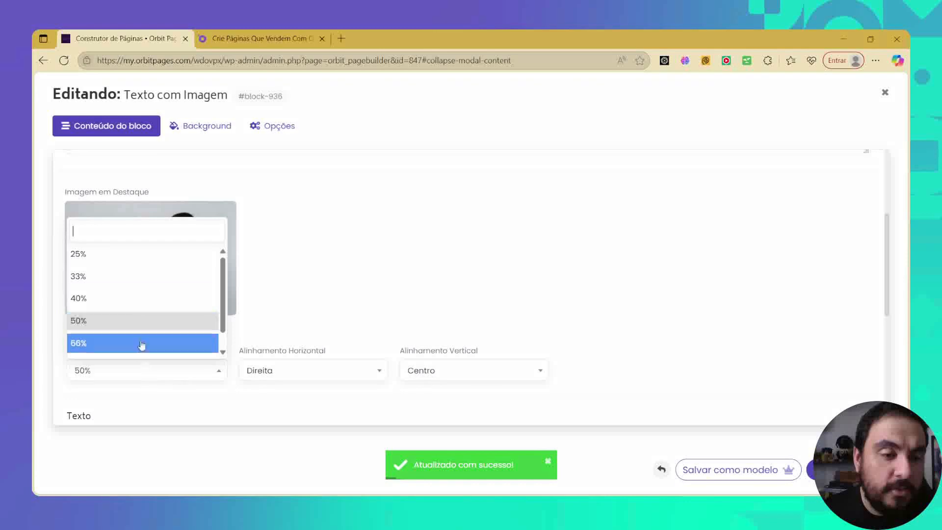
{"action": "left_click", "coordinate": [141, 256]}
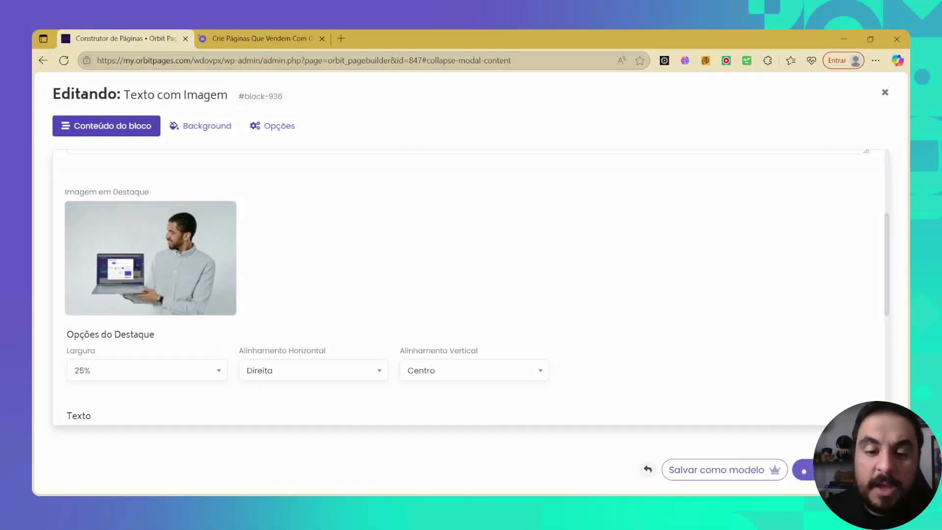
{"action": "left_click", "coordinate": [816, 470]}
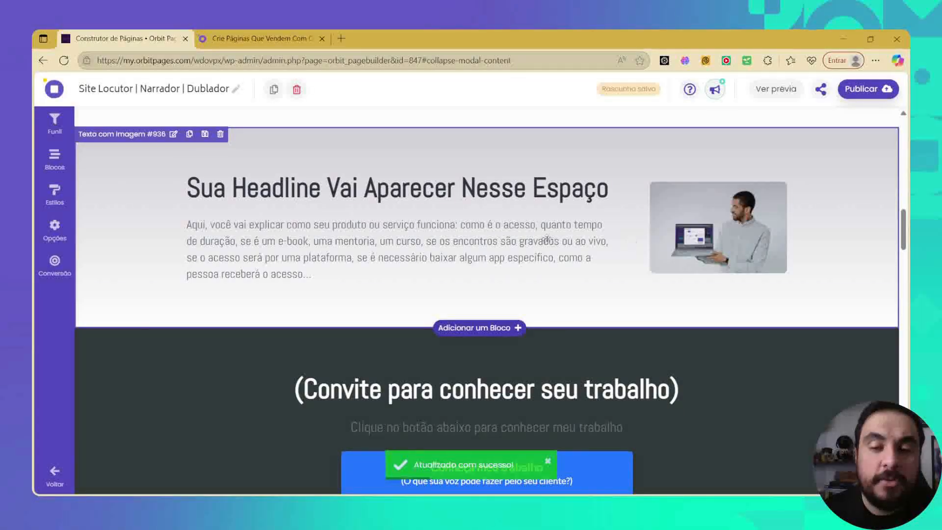
{"action": "scroll", "coordinate": [523, 209], "scroll_direction": "up", "scroll_amount": 4}
{"action": "scroll", "coordinate": [524, 265], "scroll_direction": "down", "scroll_amount": 2}
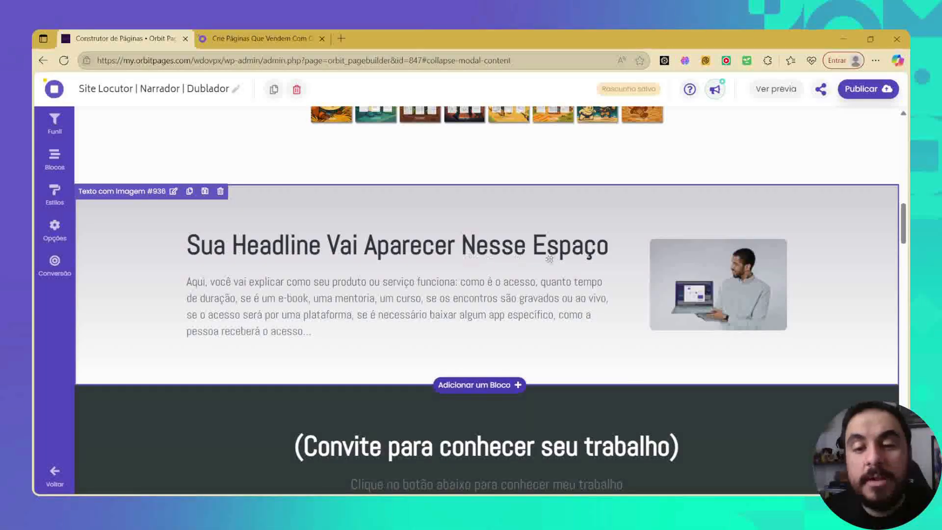
Step: Add an Imagem Simples block between the Texto com Imagem block and the dark invitation section
{"action": "left_click", "coordinate": [473, 257]}
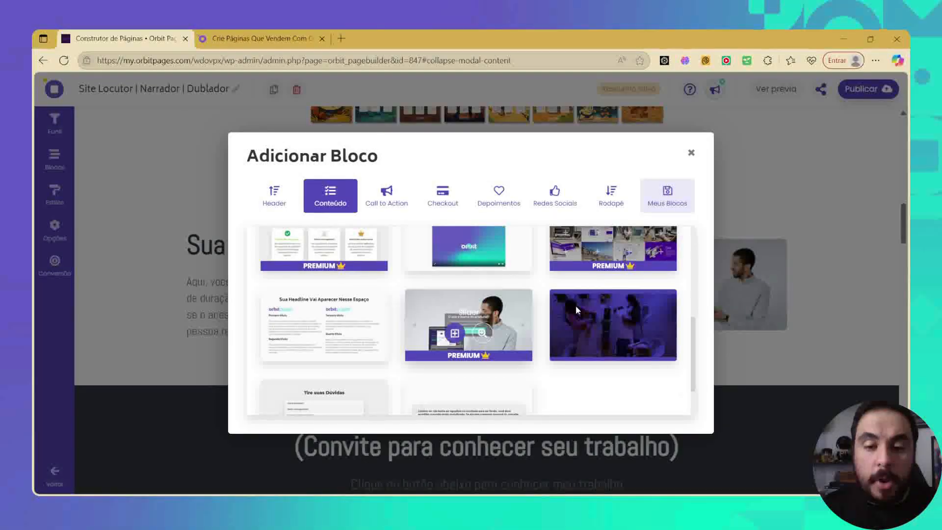
{"action": "mouse_move", "coordinate": [599, 337]}
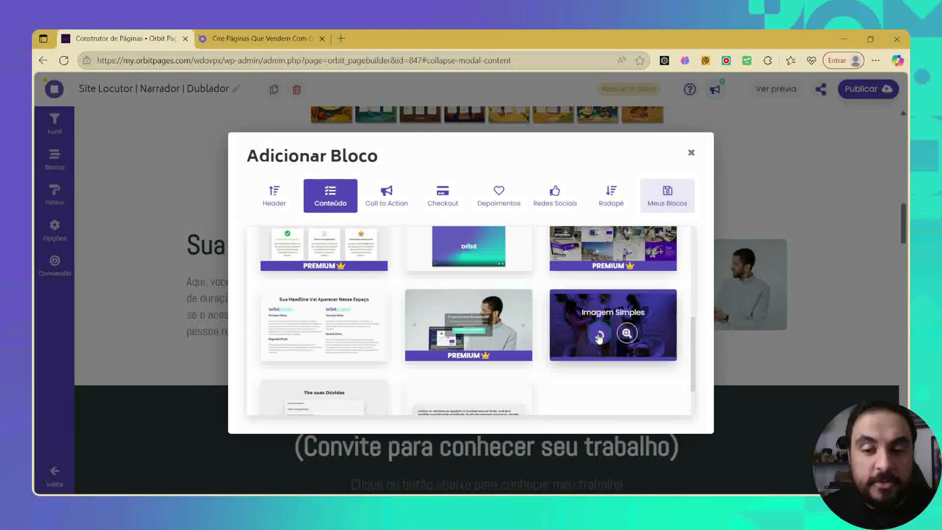
{"action": "left_click", "coordinate": [597, 333]}
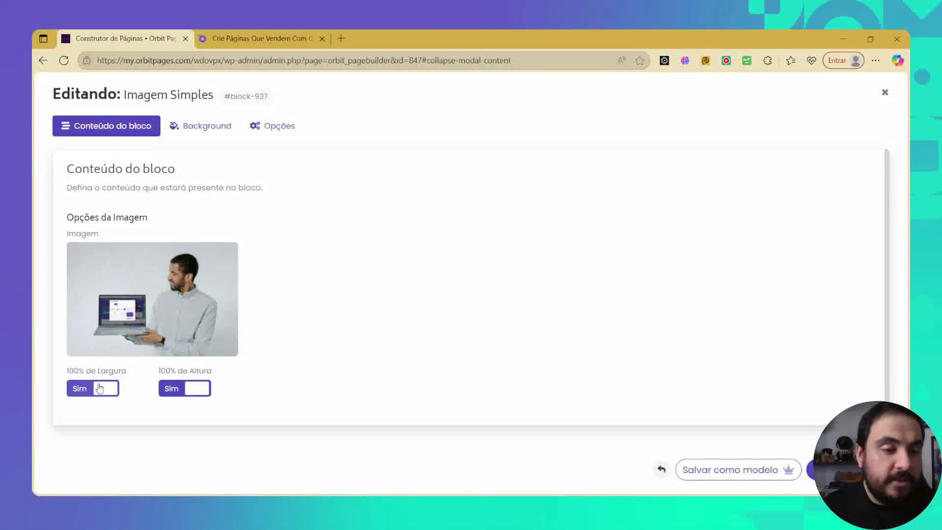
Step: Turn off 100% de Altura for the Imagem Simples block, enable Efeito Parallax, set the height to 800 px and save it
{"action": "mouse_move", "coordinate": [108, 344]}
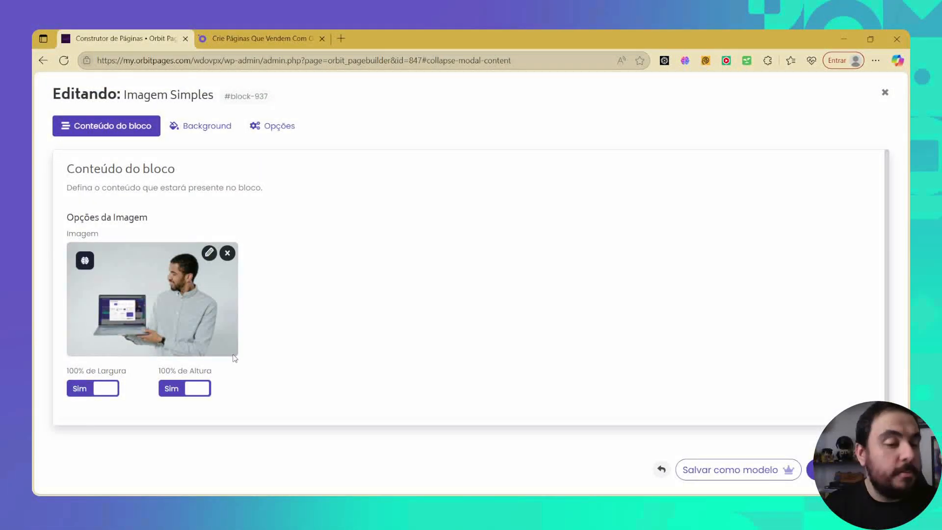
{"action": "left_click", "coordinate": [193, 389]}
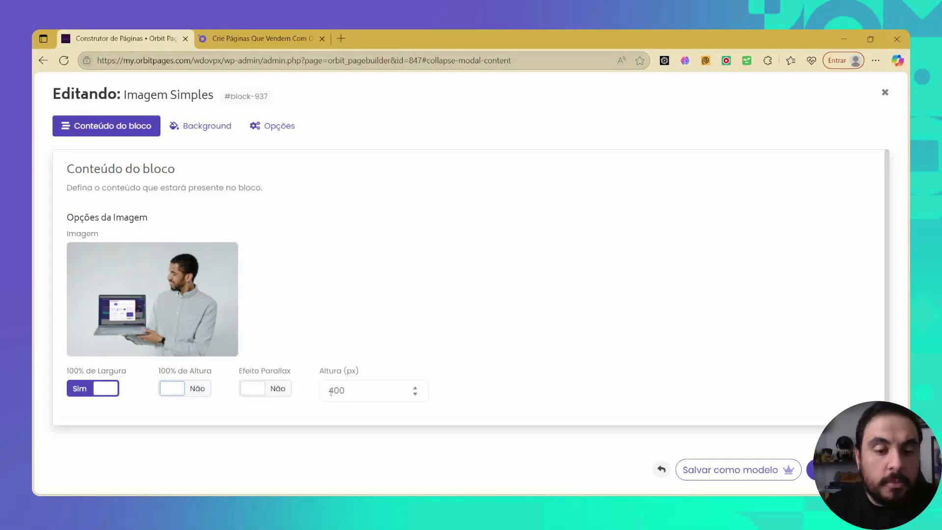
{"action": "double_click", "coordinate": [331, 391]}
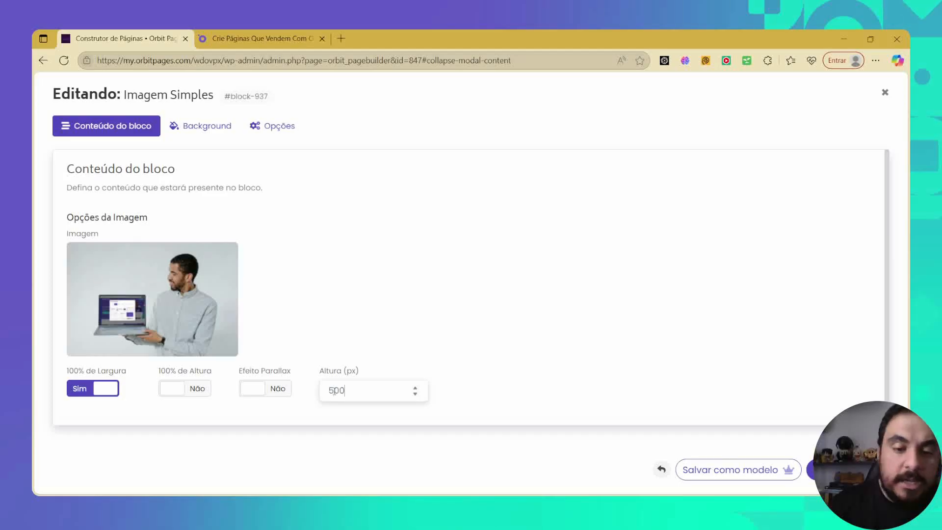
{"action": "left_click", "coordinate": [257, 390]}
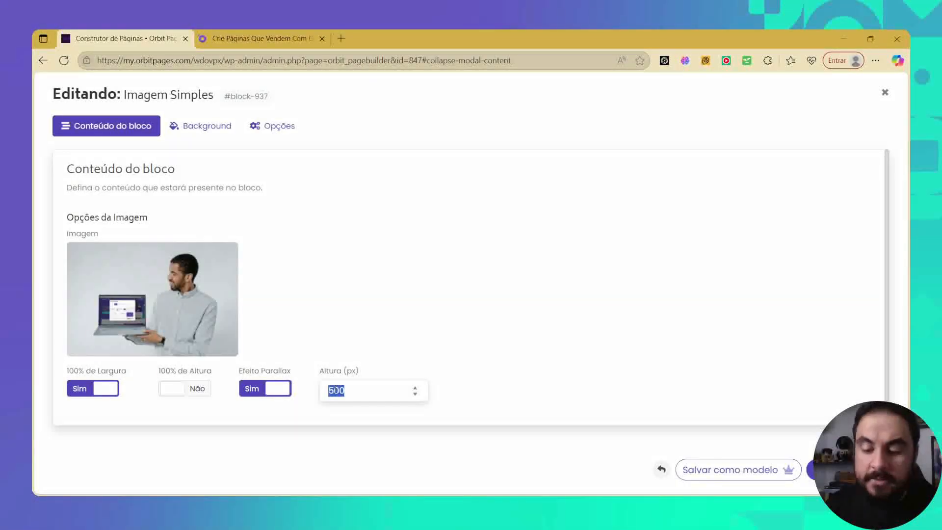
{"action": "left_click", "coordinate": [844, 469]}
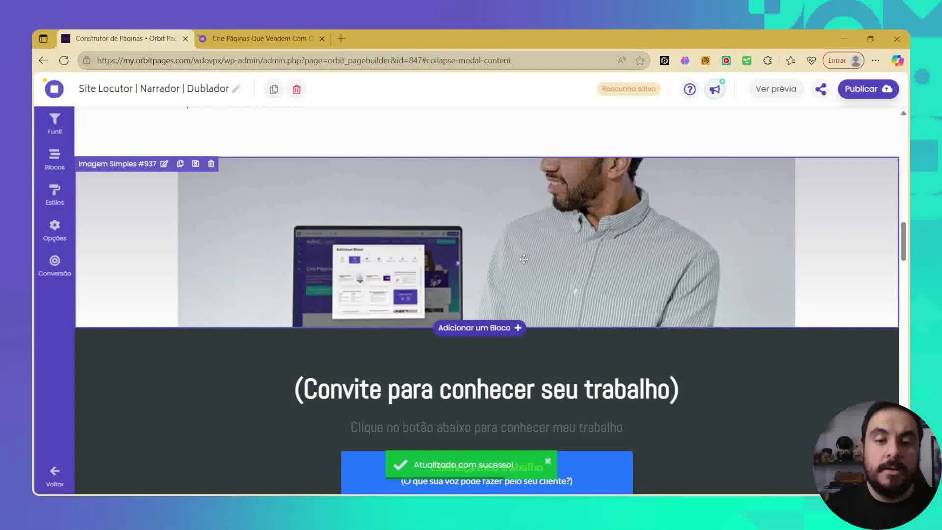
{"action": "left_click", "coordinate": [521, 260]}
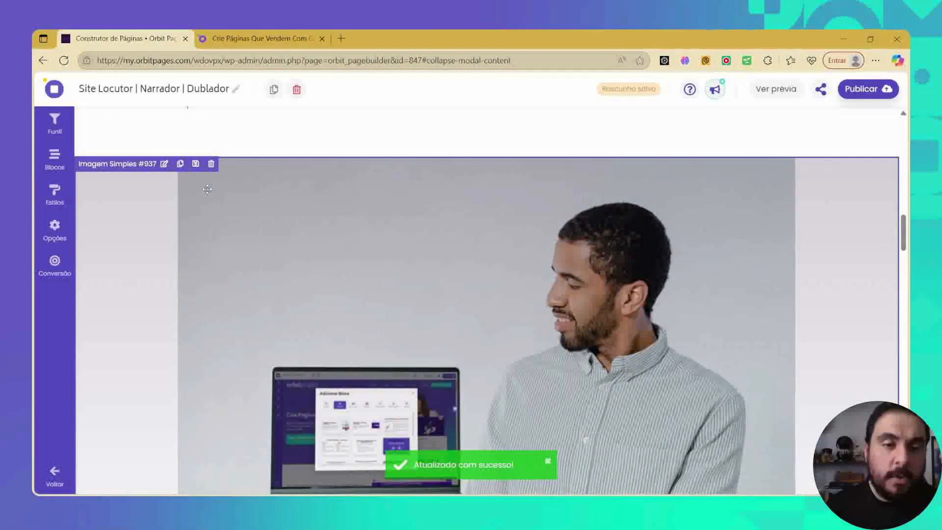
Step: Set the Imagem Simples block's Largura do conteúdo to Total, save it and review the image on the page
{"action": "left_click", "coordinate": [206, 191]}
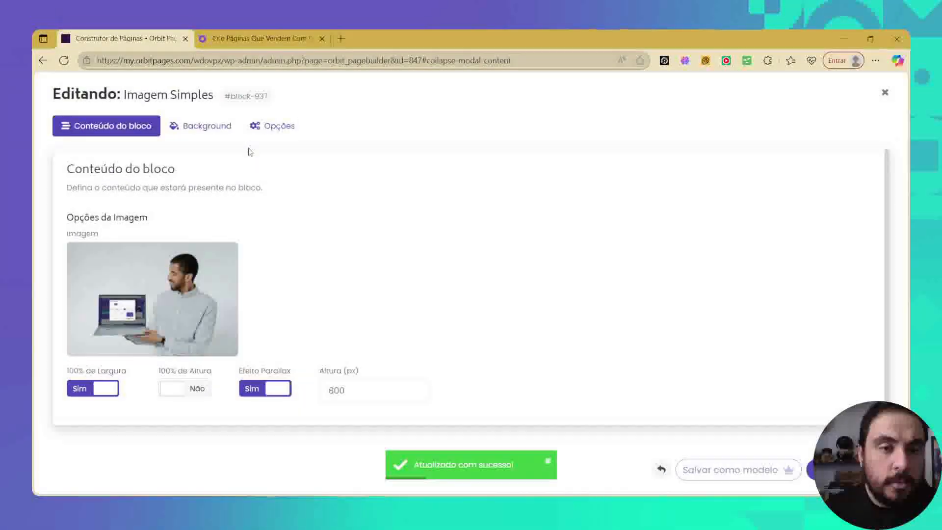
{"action": "left_click", "coordinate": [268, 129]}
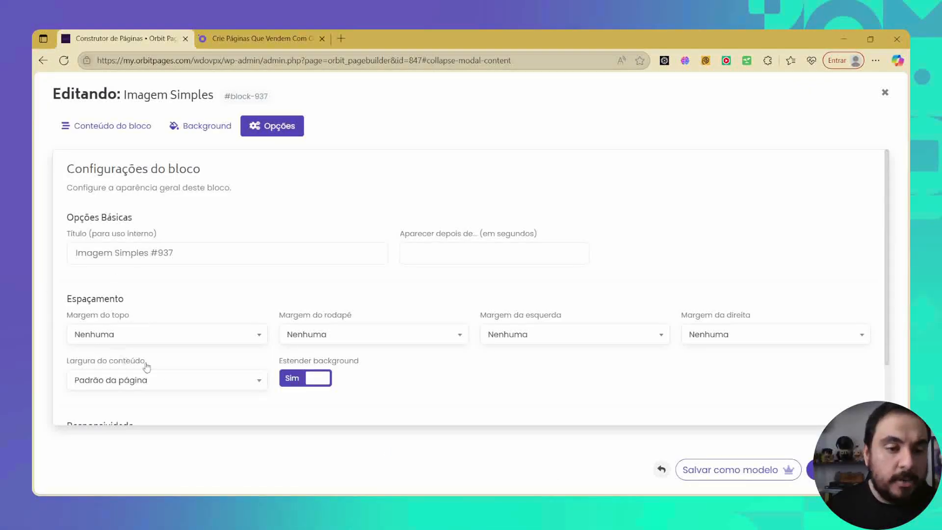
{"action": "left_click", "coordinate": [194, 379]}
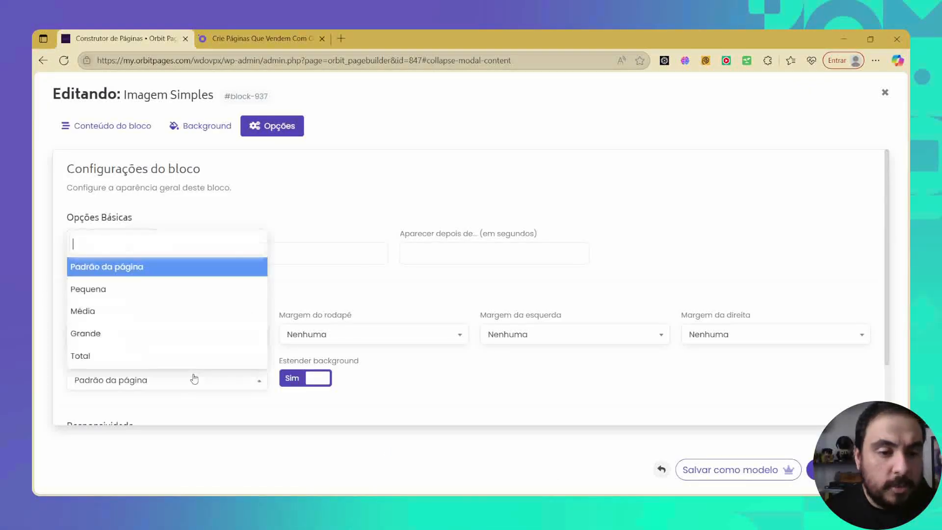
{"action": "left_click", "coordinate": [243, 409]}
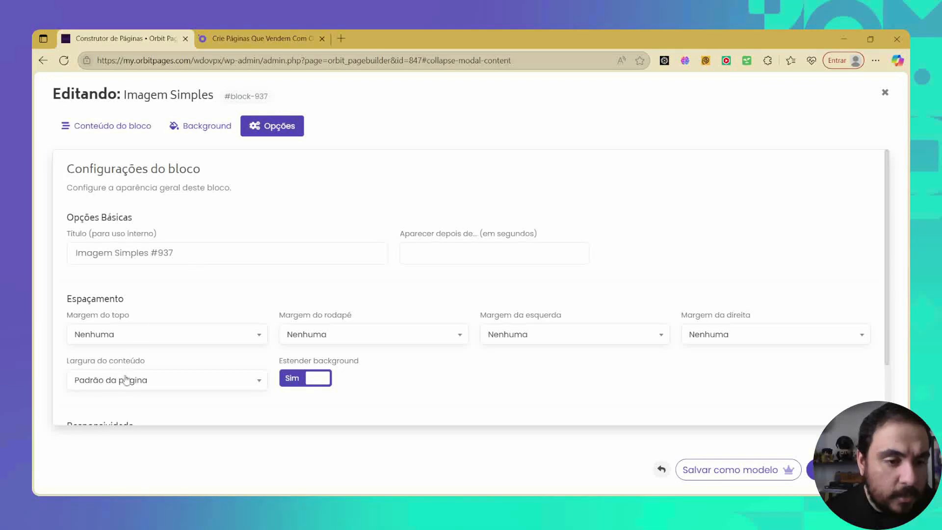
{"action": "left_click", "coordinate": [105, 387]}
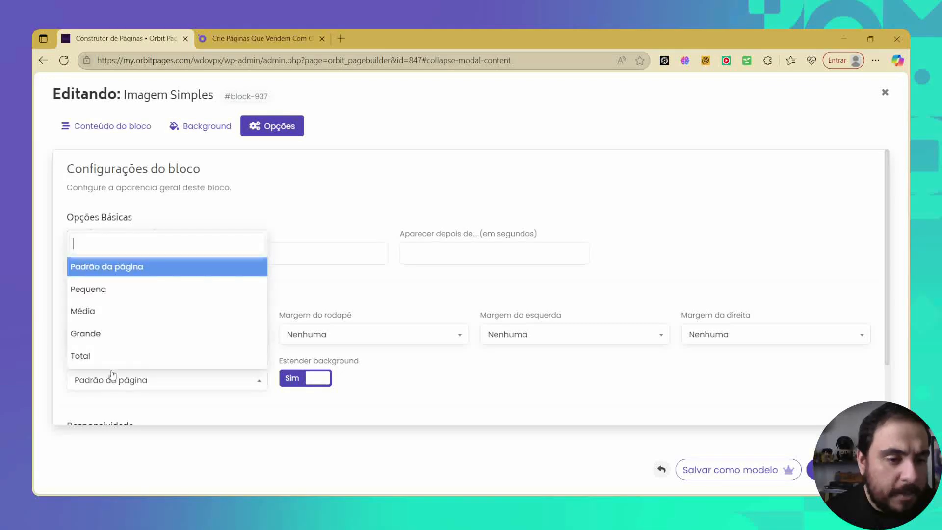
{"action": "left_click", "coordinate": [110, 357]}
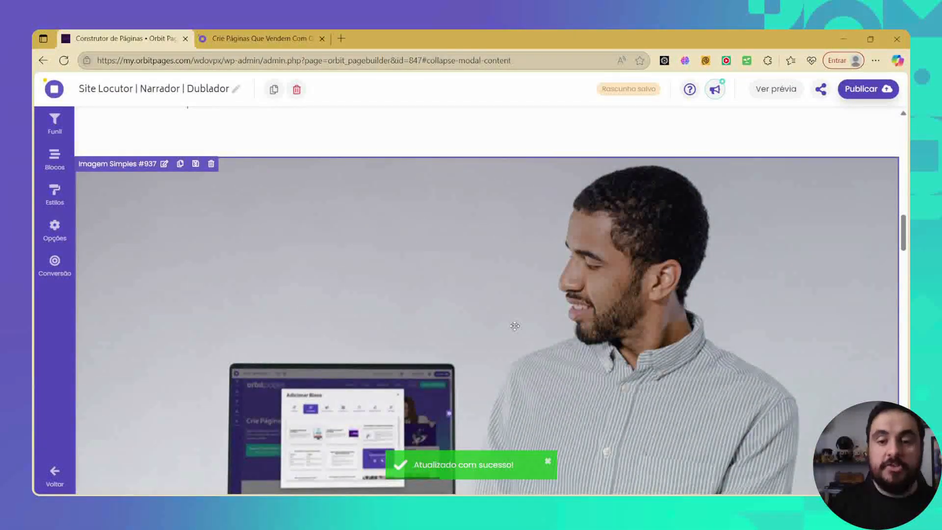
{"action": "scroll", "coordinate": [457, 245], "scroll_direction": "down", "scroll_amount": 1}
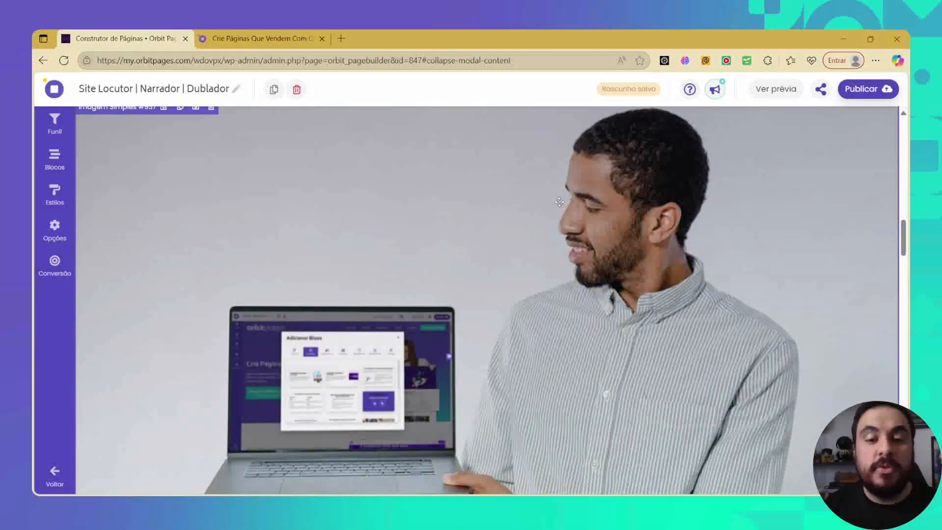
{"action": "scroll", "coordinate": [559, 202], "scroll_direction": "down", "scroll_amount": 2}
Step: Turn on 100% de Altura in the Imagem Simples block's content settings
{"action": "left_click", "coordinate": [461, 252]}
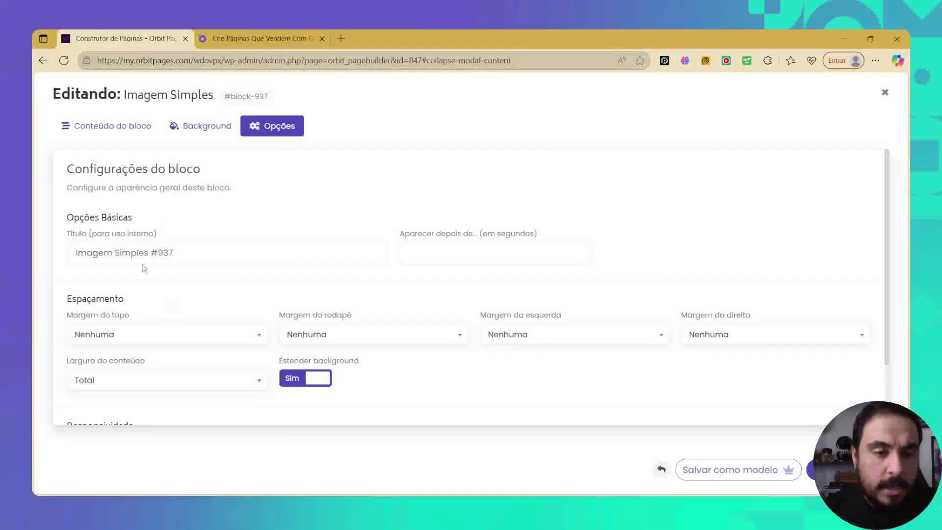
{"action": "left_click", "coordinate": [110, 128]}
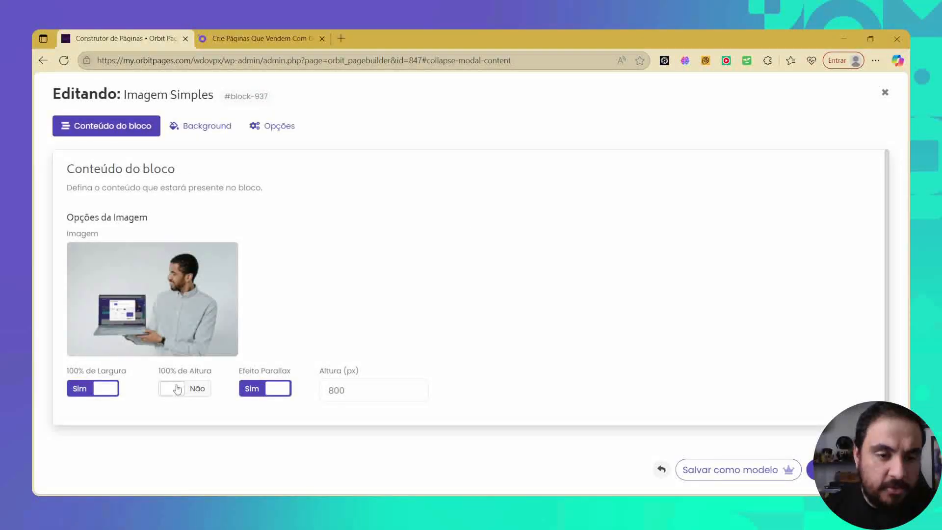
{"action": "left_click", "coordinate": [186, 395]}
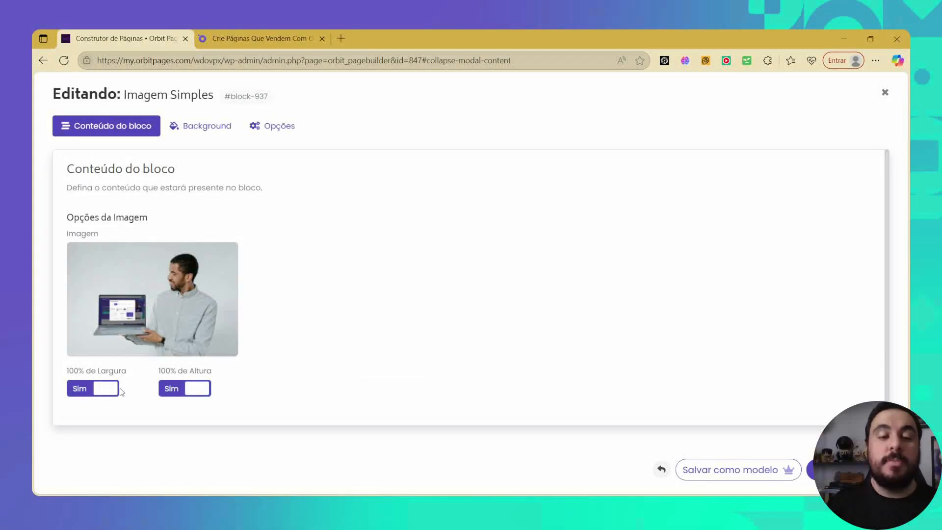
Step: Turn off 100% de Largura, give the image a width of 500 px and a height of 1000 px, and save the block
{"action": "left_click", "coordinate": [102, 390]}
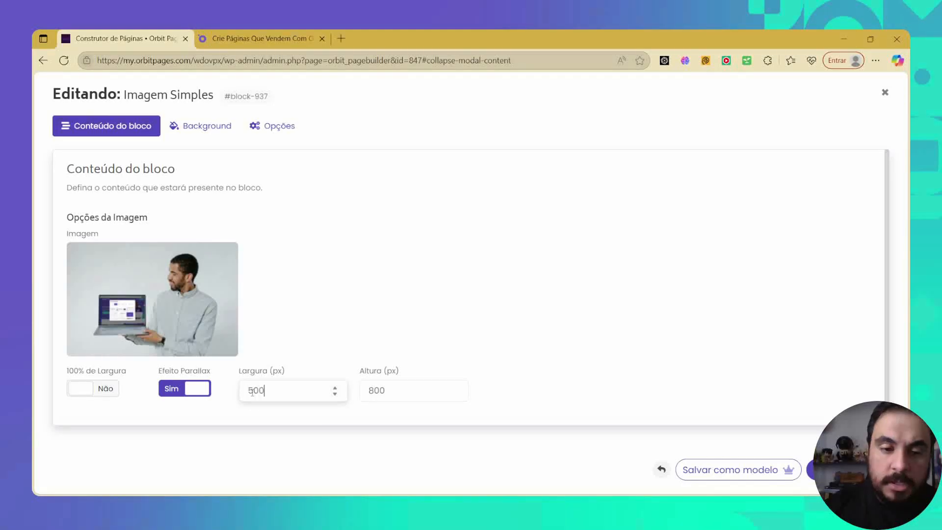
{"action": "double_click", "coordinate": [378, 395]}
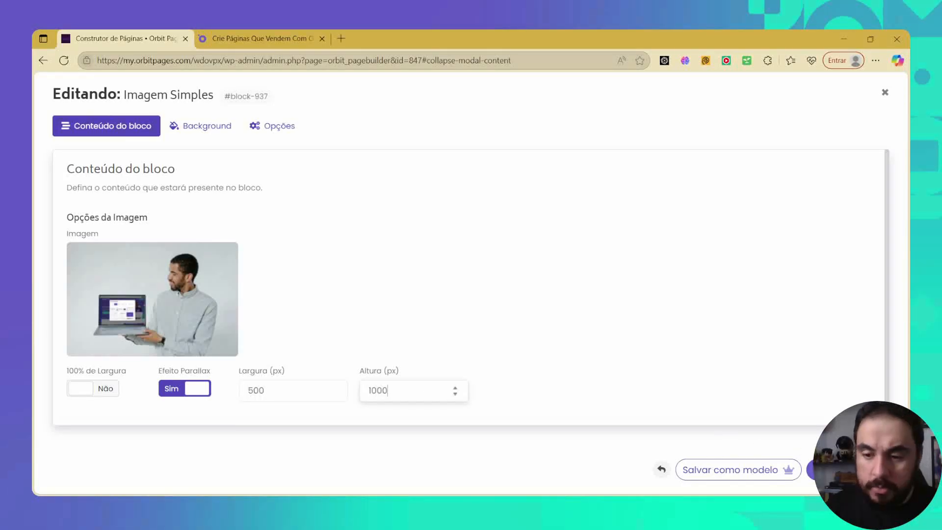
{"action": "left_click", "coordinate": [833, 470]}
{"action": "scroll", "coordinate": [476, 291], "scroll_direction": "up", "scroll_amount": 2}
{"action": "scroll", "coordinate": [476, 291], "scroll_direction": "down", "scroll_amount": 5}
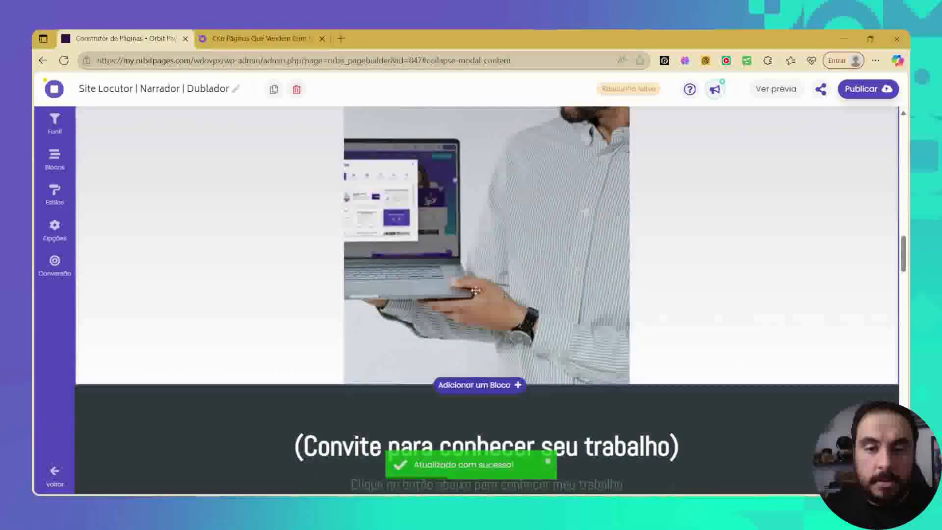
Step: Turn 100% de Largura back on for the Imagem Simples block and leave its editor
{"action": "left_click", "coordinate": [476, 290]}
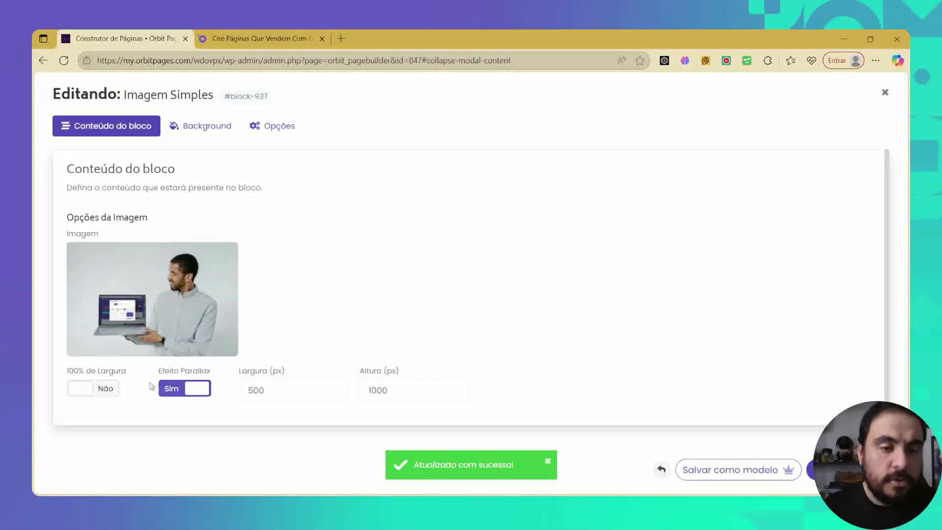
{"action": "left_click", "coordinate": [98, 388]}
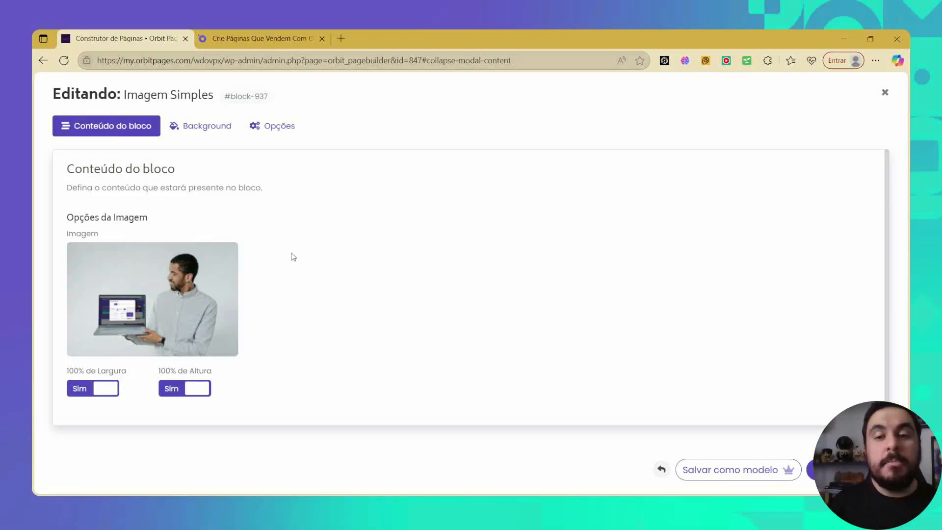
{"action": "left_click", "coordinate": [885, 92]}
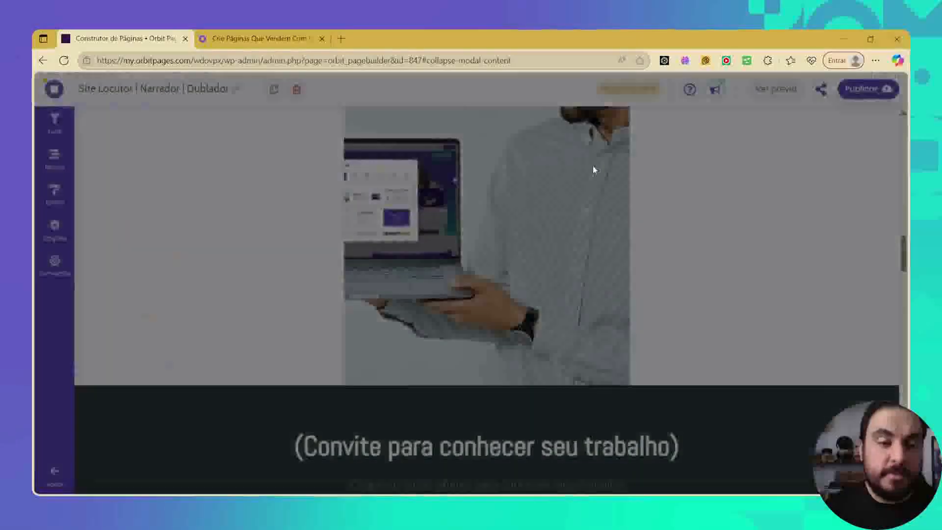
Step: Add a Caixas com Ícones block below the simple image block and give it a third box of the Com imagem type
{"action": "left_click", "coordinate": [476, 385]}
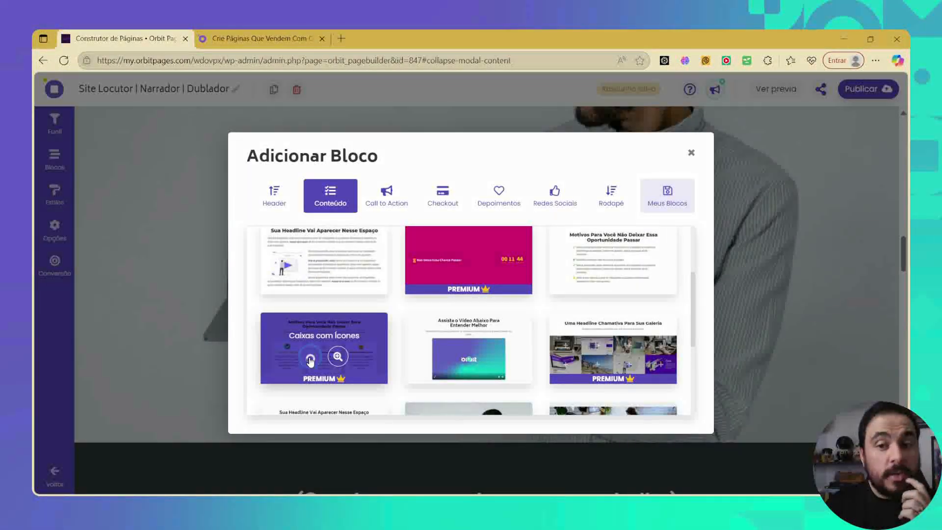
{"action": "left_click", "coordinate": [310, 358]}
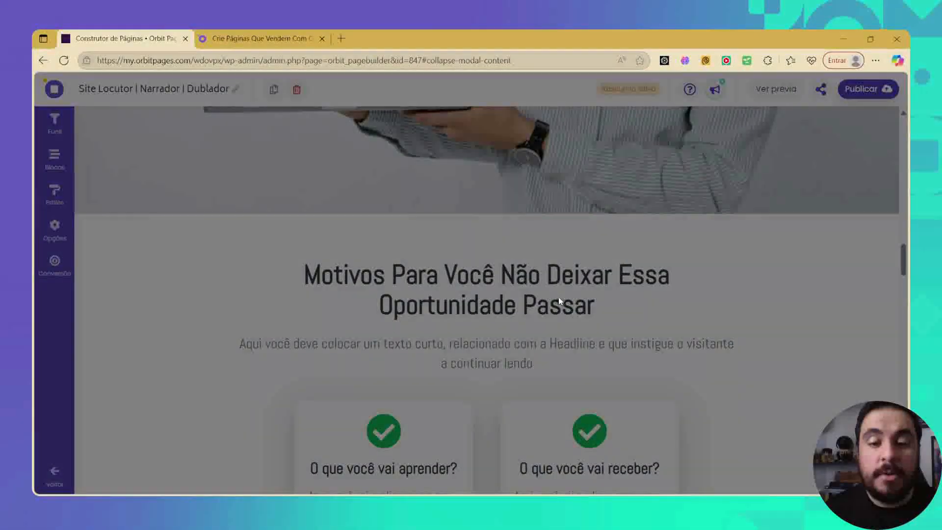
{"action": "scroll", "coordinate": [834, 329], "scroll_direction": "down", "scroll_amount": 10}
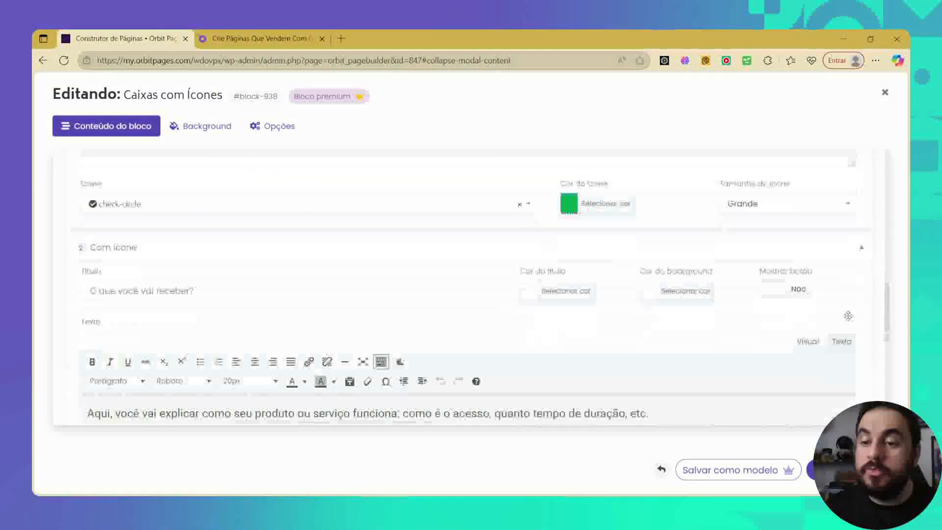
{"action": "scroll", "coordinate": [848, 315], "scroll_direction": "down", "scroll_amount": 5}
{"action": "left_click", "coordinate": [832, 400]}
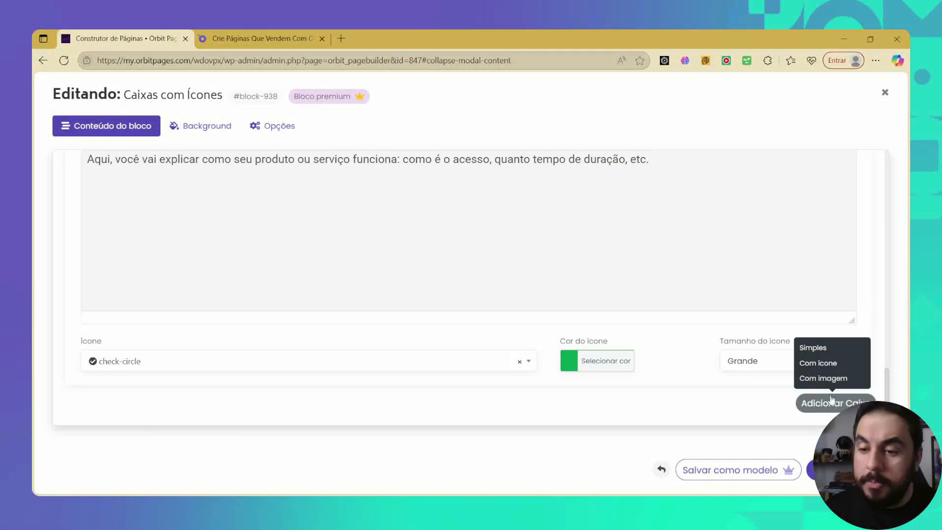
{"action": "left_click", "coordinate": [827, 379]}
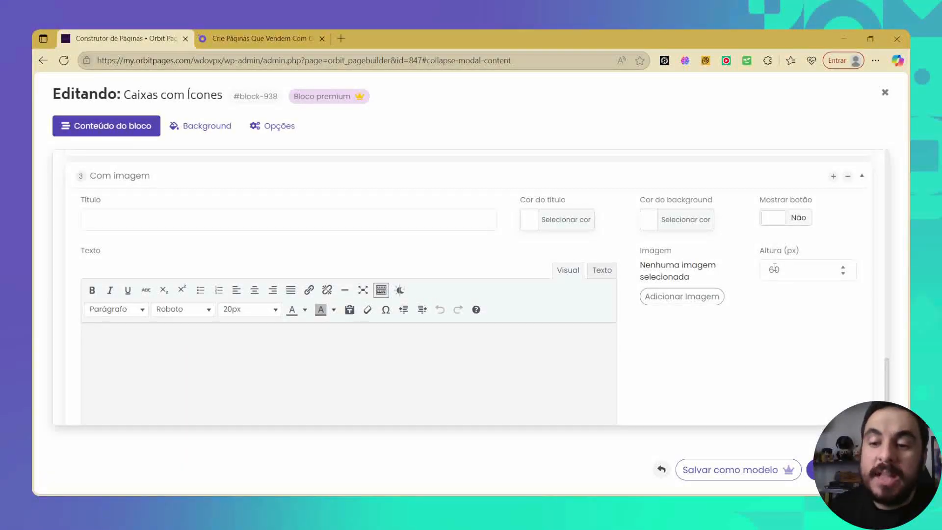
Step: Choose the photo of the man with a laptop on a sofa from the media library for the third box and save the block
{"action": "left_click", "coordinate": [701, 296]}
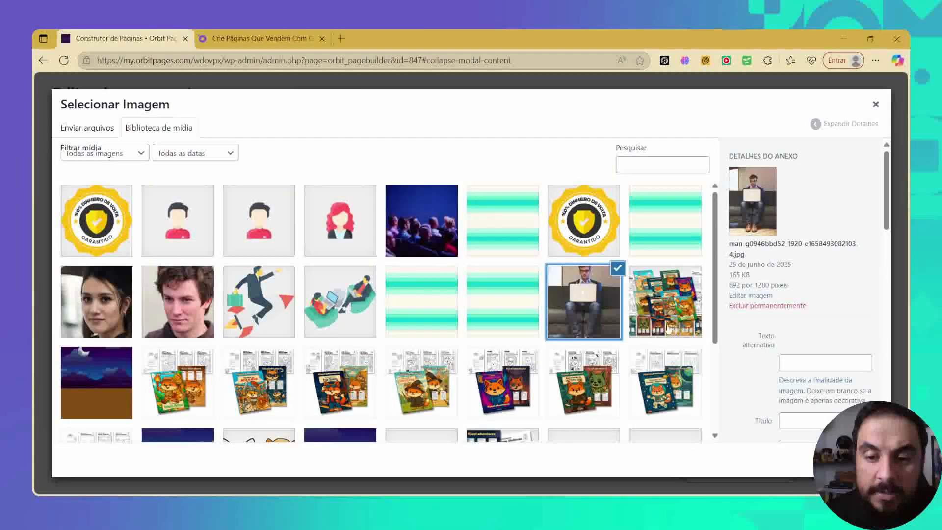
{"action": "left_click", "coordinate": [859, 460]}
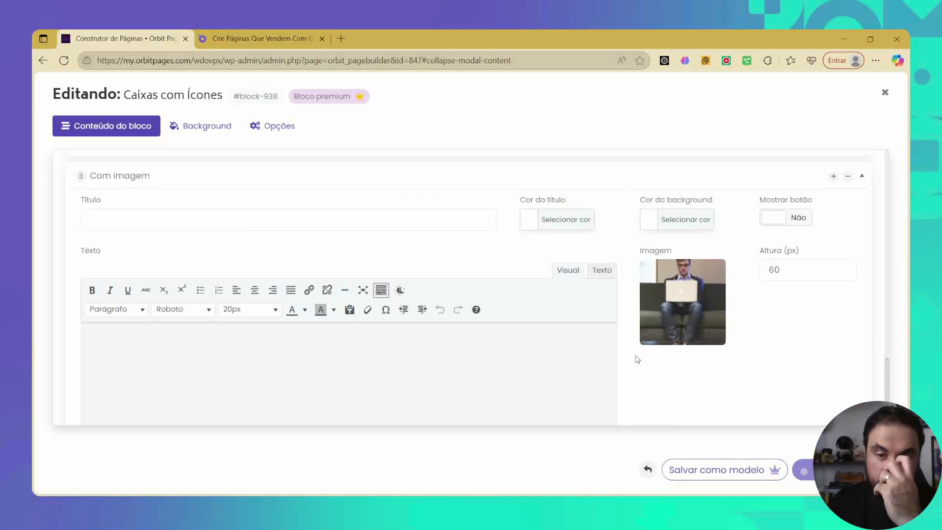
{"action": "scroll", "coordinate": [614, 357], "scroll_direction": "down", "scroll_amount": 3}
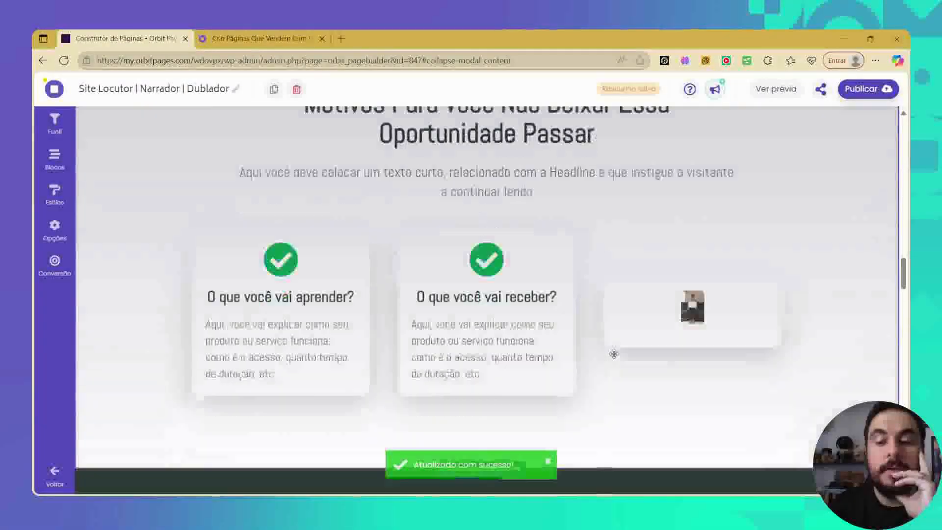
Step: Set the third box's image Altura to 200 px and save the Caixas com Ícones block
{"action": "left_click", "coordinate": [657, 326]}
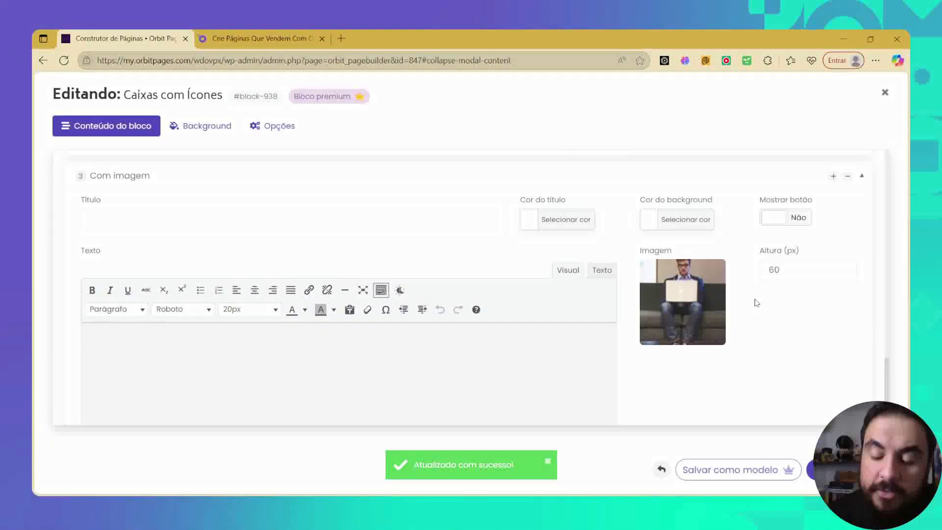
{"action": "double_click", "coordinate": [774, 269]}
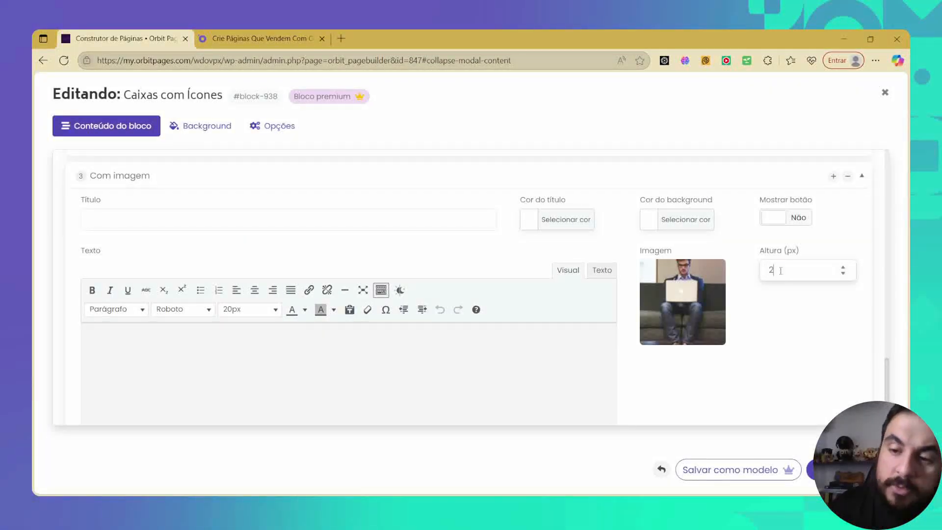
{"action": "left_click", "coordinate": [853, 469]}
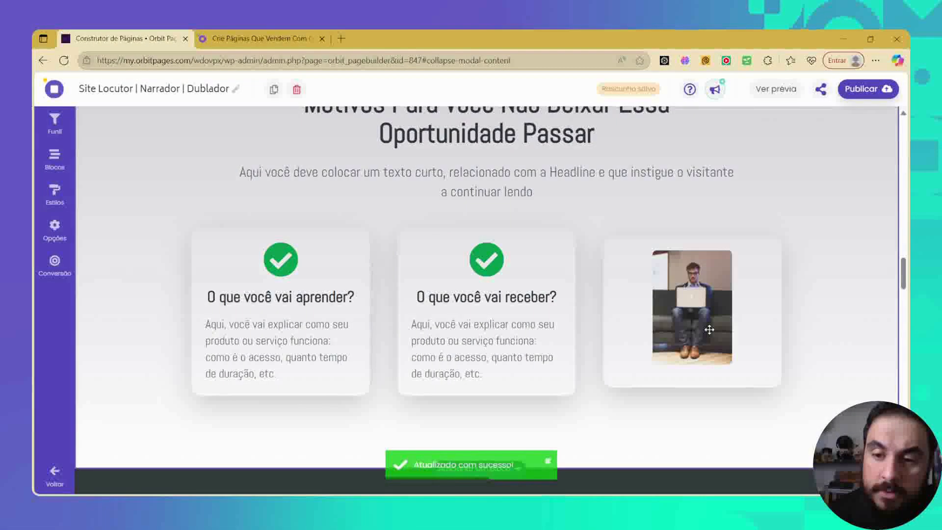
Step: Set the third box's image Altura to 500 px, save the block and leave its editor
{"action": "left_click", "coordinate": [710, 330]}
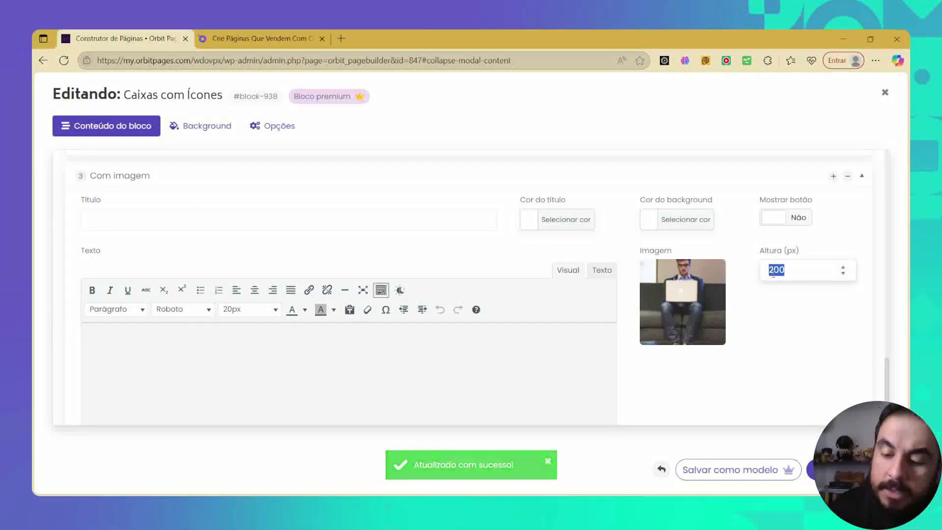
{"action": "type", "text": "500"}
{"action": "left_click", "coordinate": [846, 470]}
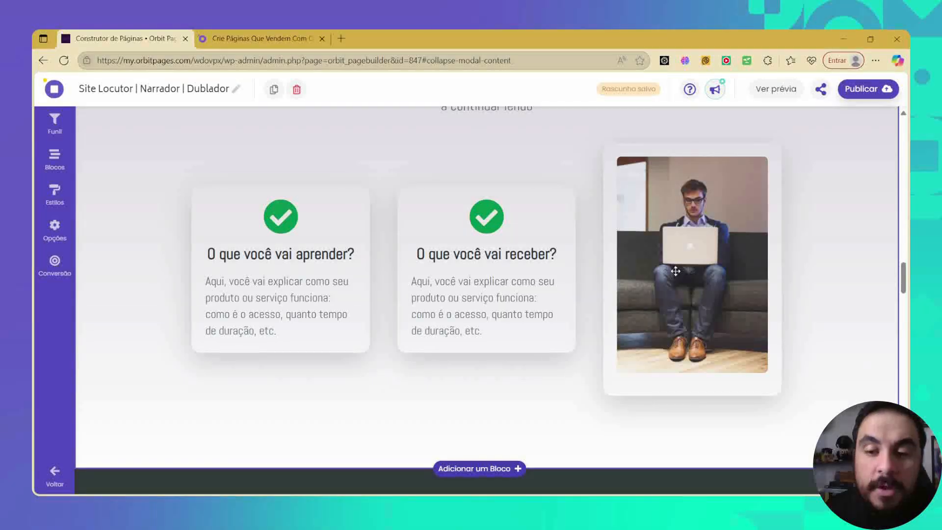
{"action": "left_click", "coordinate": [652, 284]}
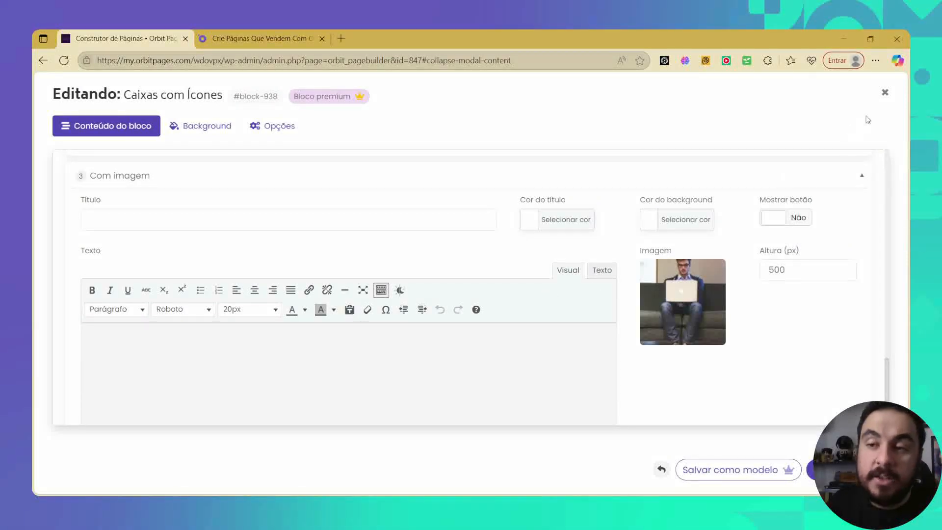
{"action": "left_click", "coordinate": [885, 93]}
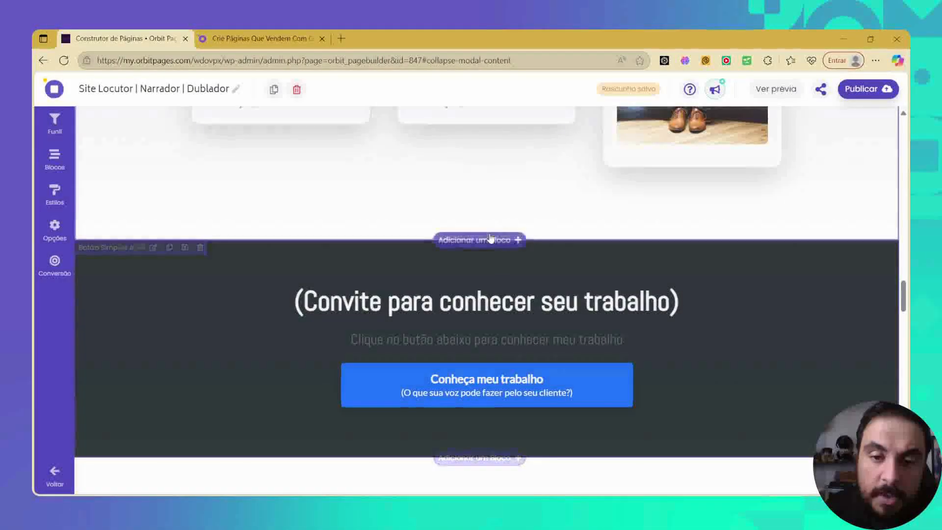
Step: Add a Texto em duas Colunas block between the icon boxes and the "Convite para conhecer seu trabalho" section
{"action": "left_click", "coordinate": [471, 242]}
{"action": "scroll", "coordinate": [317, 342], "scroll_direction": "down", "scroll_amount": 3}
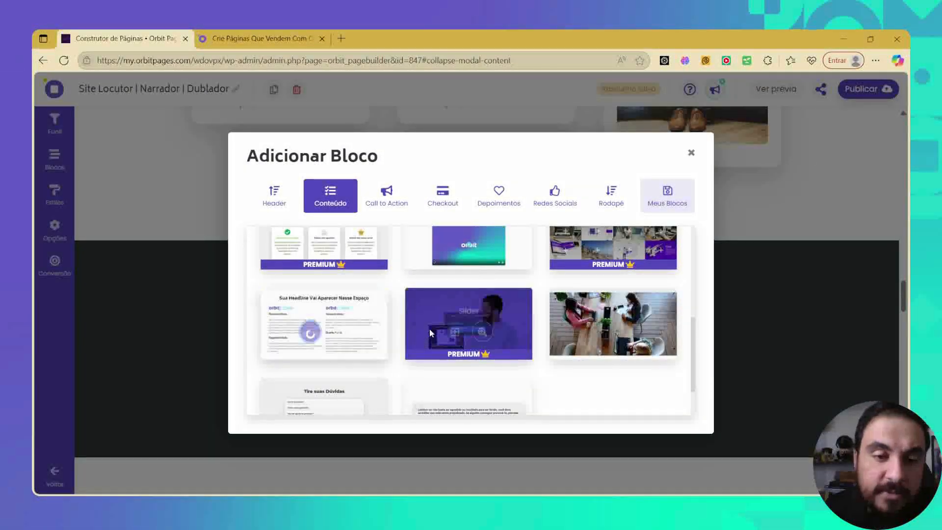
{"action": "left_click", "coordinate": [349, 321]}
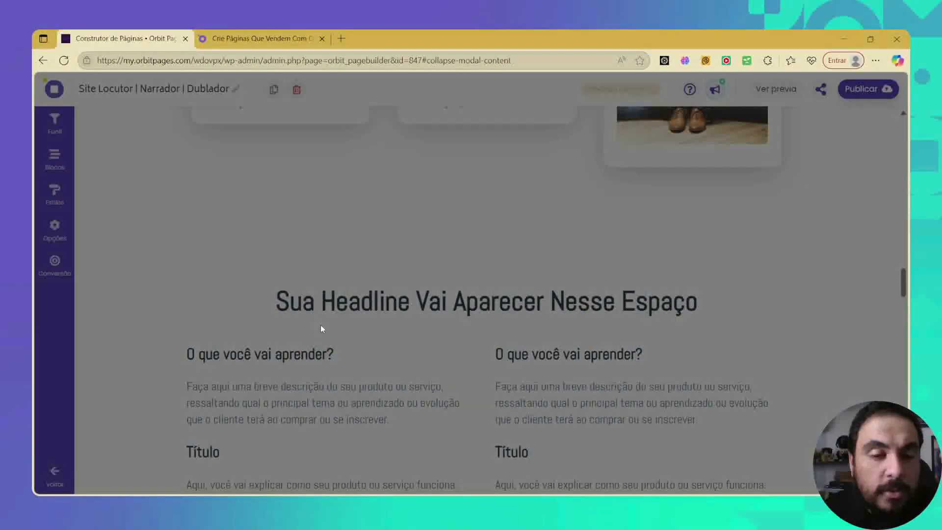
{"action": "scroll", "coordinate": [385, 275], "scroll_direction": "down", "scroll_amount": 3}
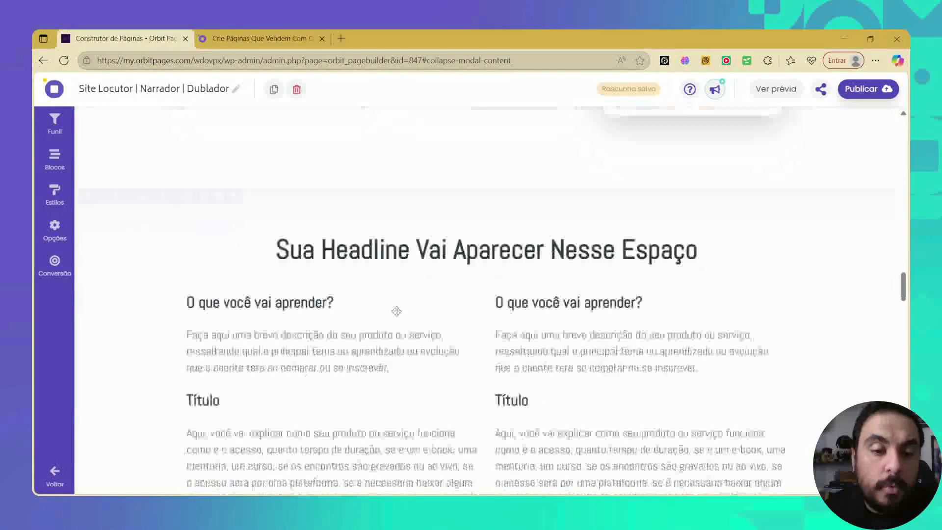
Step: Replace the first column's text in the Texto em duas Colunas block with the Travessuras Pela História book image from the media library
{"action": "left_click", "coordinate": [361, 269]}
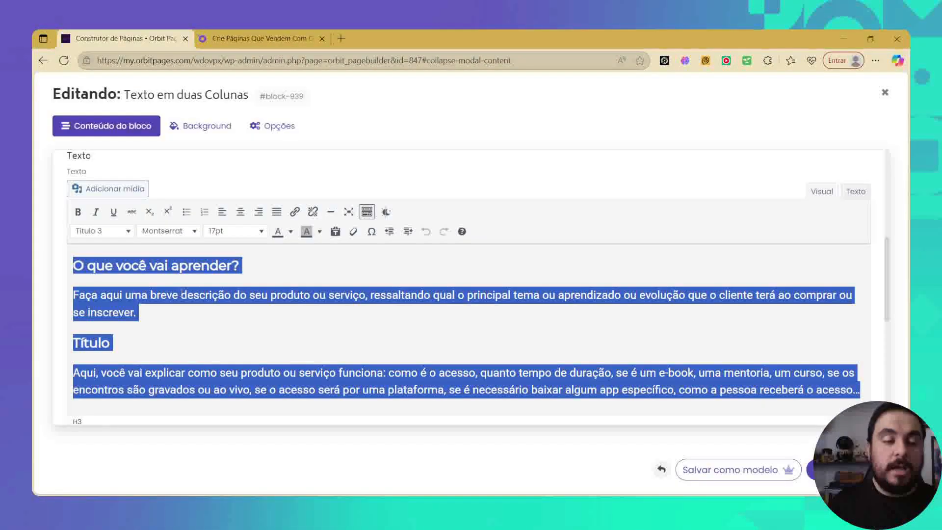
{"action": "key", "text": "BackSpace"}
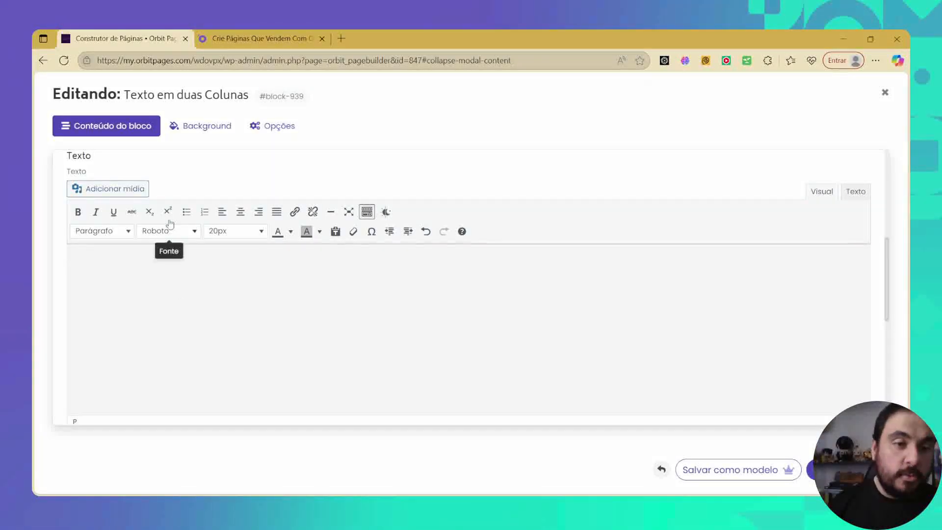
{"action": "left_click", "coordinate": [109, 187]}
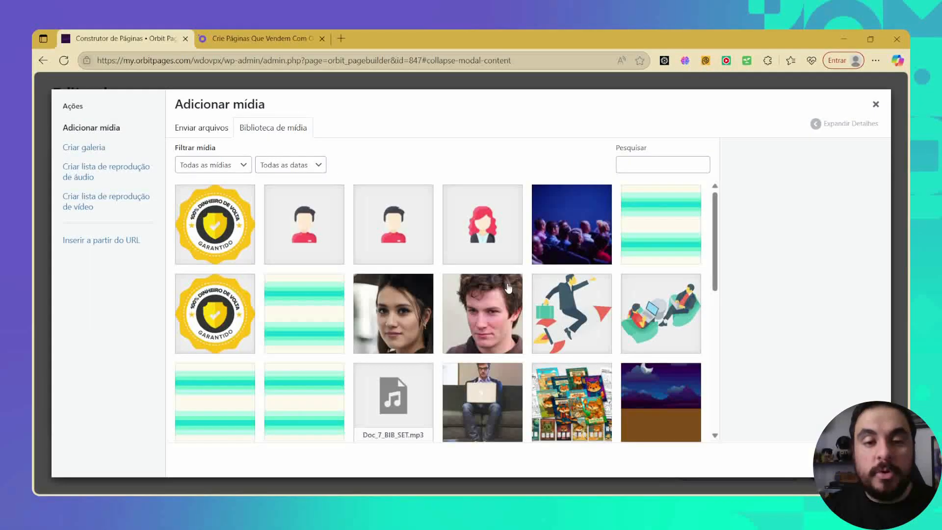
{"action": "scroll", "coordinate": [529, 374], "scroll_direction": "down", "scroll_amount": 10}
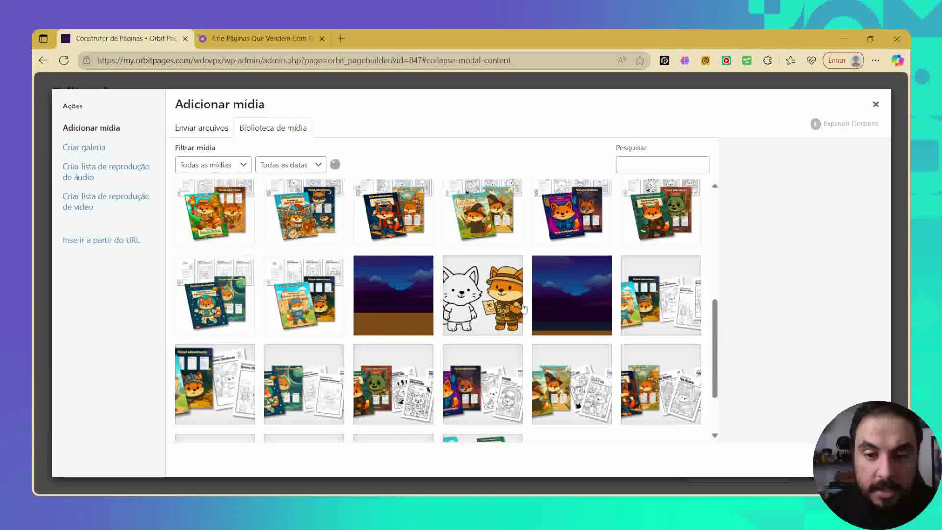
{"action": "left_click", "coordinate": [494, 383]}
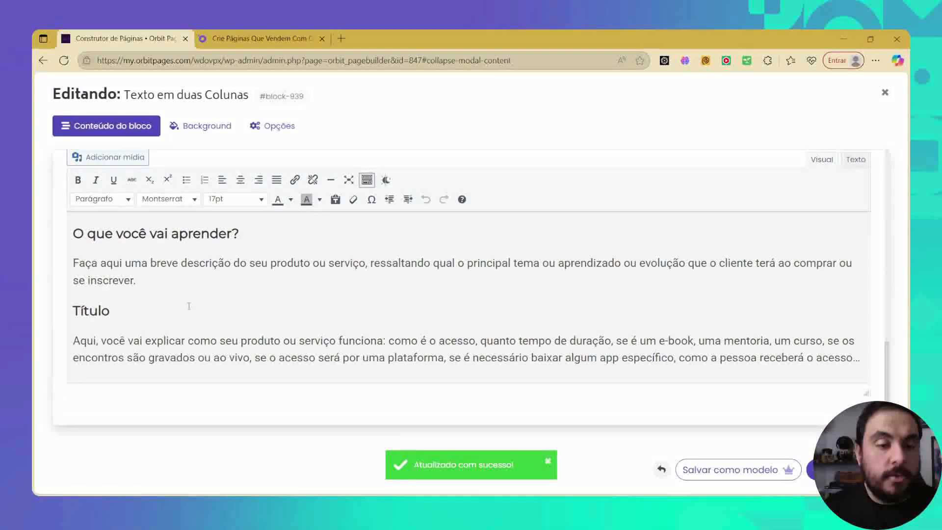
Step: Replace the second column's text with the Apocalipse Zumbi book image from the media library and save the block
{"action": "left_click", "coordinate": [189, 307]}
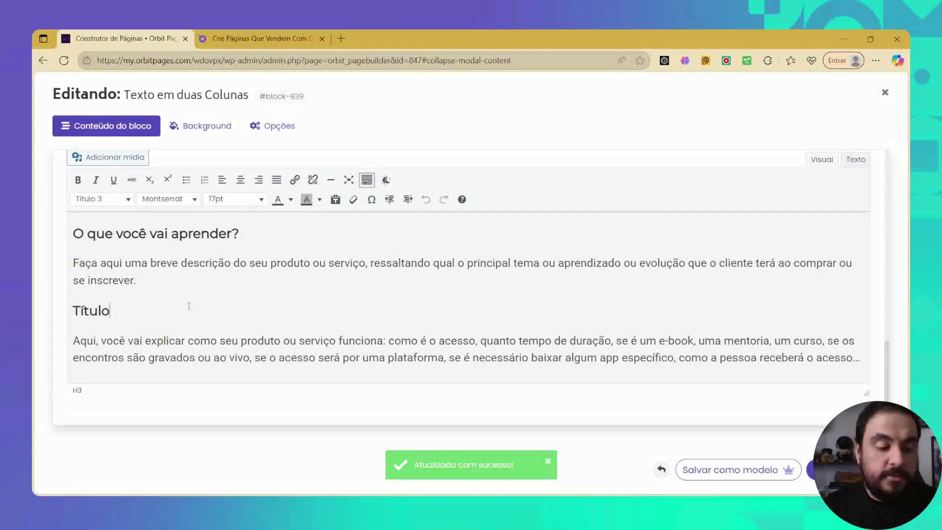
{"action": "key", "text": "ctrl+a"}
{"action": "key", "text": "BackSpace"}
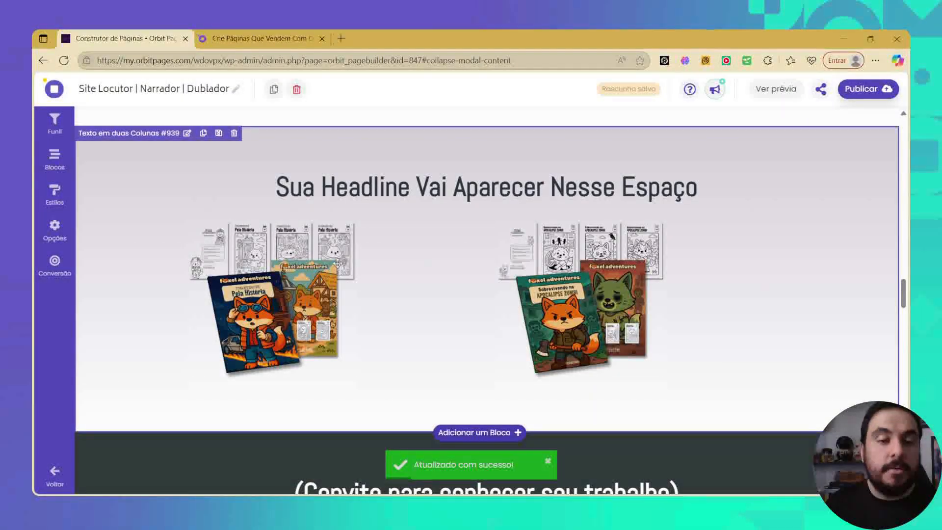
Step: Right-align the first column's image in the Texto em duas Colunas block and save the block
{"action": "left_click", "coordinate": [337, 263]}
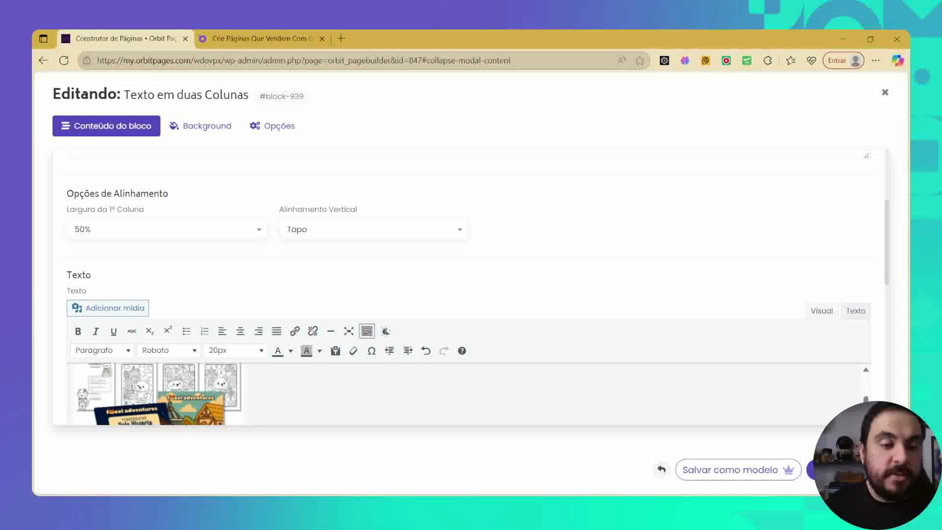
{"action": "scroll", "coordinate": [191, 368], "scroll_direction": "up", "scroll_amount": 1}
{"action": "scroll", "coordinate": [211, 317], "scroll_direction": "down", "scroll_amount": 1}
{"action": "left_click", "coordinate": [215, 350]}
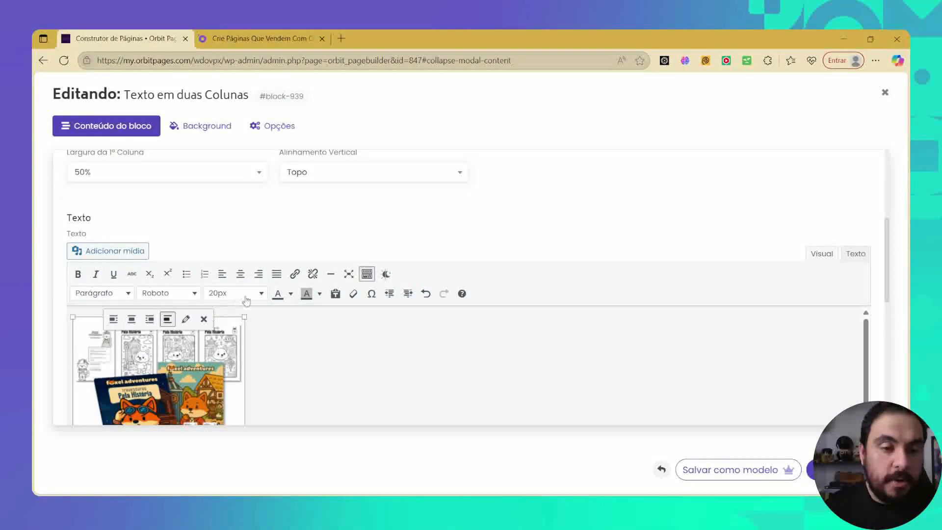
{"action": "left_click", "coordinate": [259, 274]}
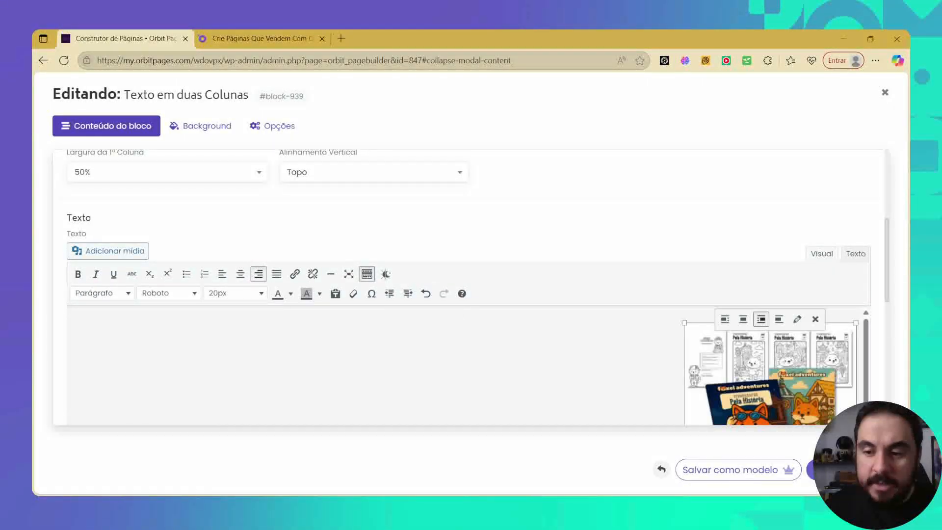
{"action": "left_click", "coordinate": [848, 470]}
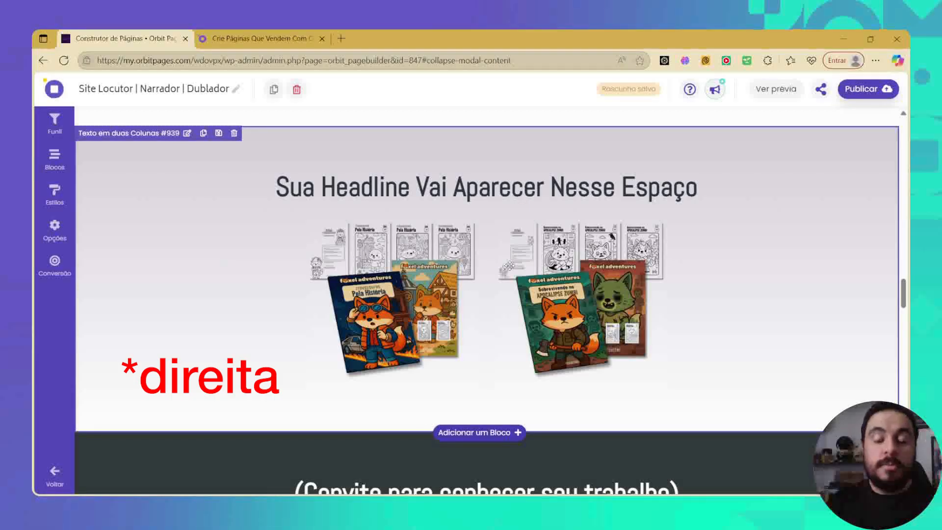
Step: Give the first column's image a custom size of 500 × 500 pixels, update it and save the block
{"action": "left_click", "coordinate": [509, 266]}
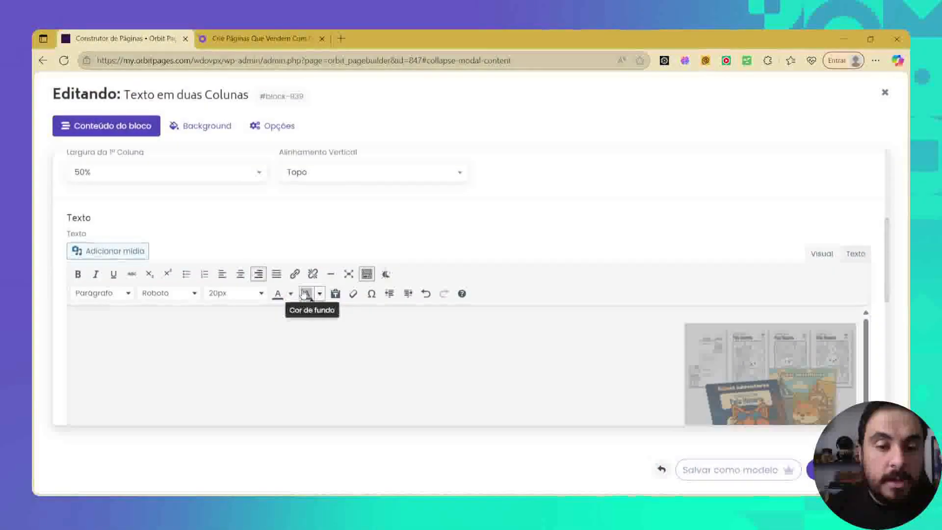
{"action": "left_click", "coordinate": [736, 343]}
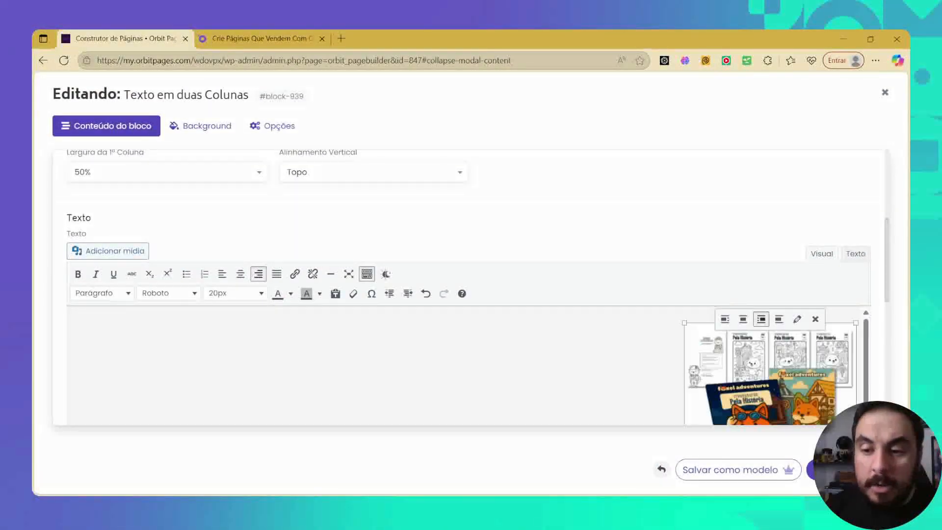
{"action": "left_click", "coordinate": [797, 319]}
{"action": "left_click", "coordinate": [314, 282]}
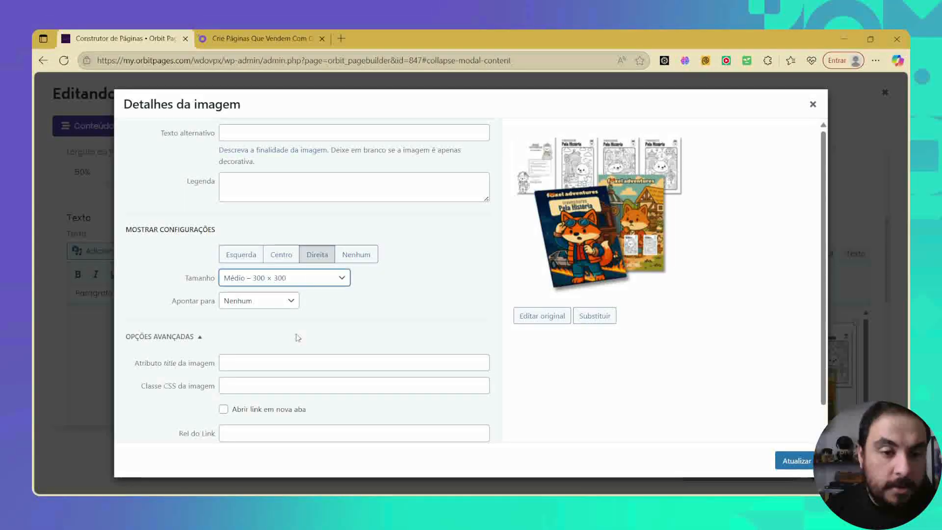
{"action": "left_click", "coordinate": [294, 357]}
{"action": "double_click", "coordinate": [230, 317]}
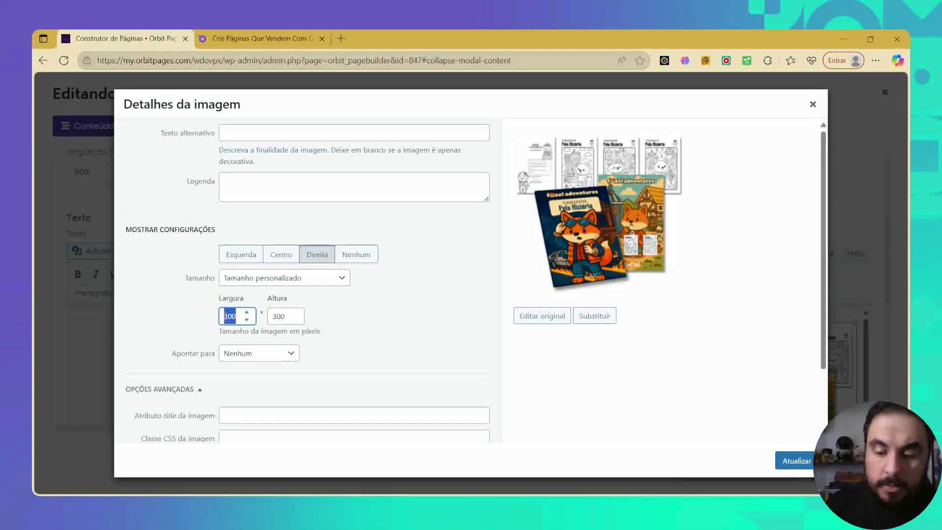
{"action": "type", "text": "5"}
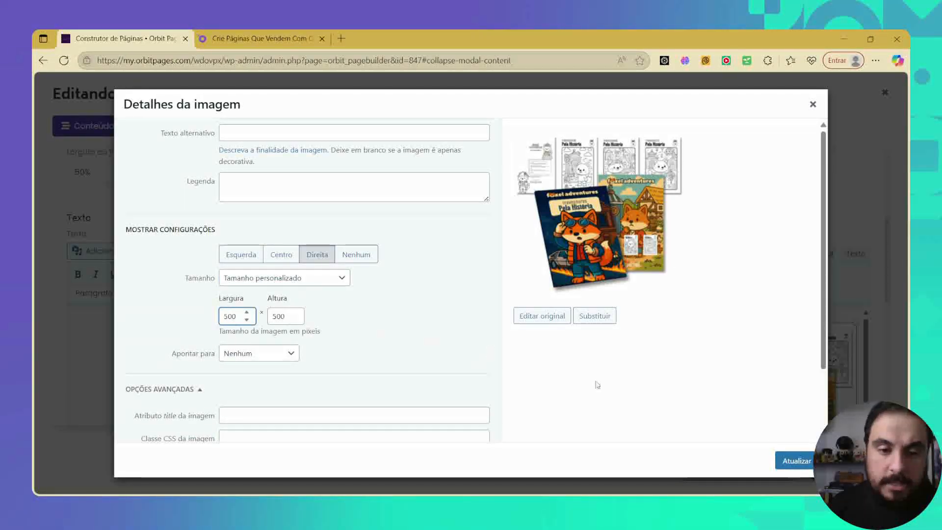
{"action": "left_click", "coordinate": [807, 466]}
{"action": "left_click", "coordinate": [812, 468]}
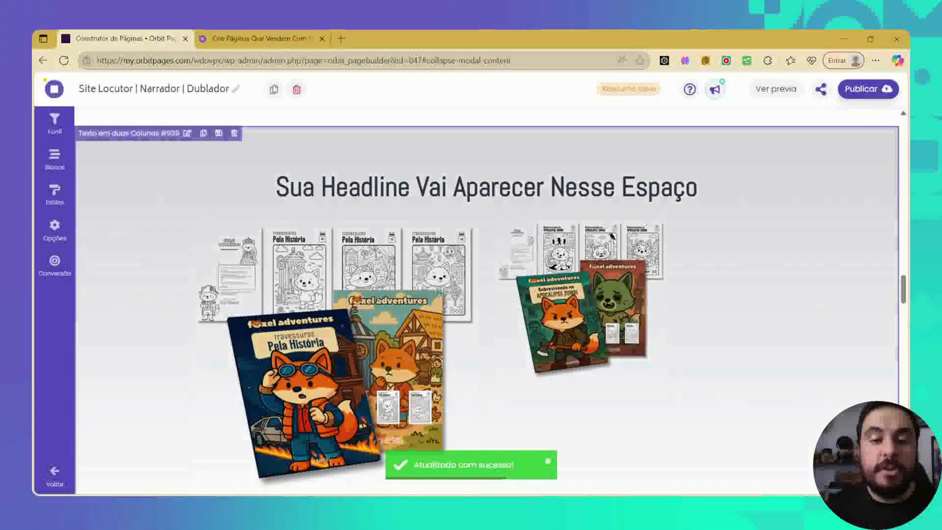
Step: Set the first column's width to 25% in the Texto em duas Colunas block and save the block
{"action": "scroll", "coordinate": [446, 273], "scroll_direction": "down", "scroll_amount": 1}
{"action": "left_click", "coordinate": [447, 272]}
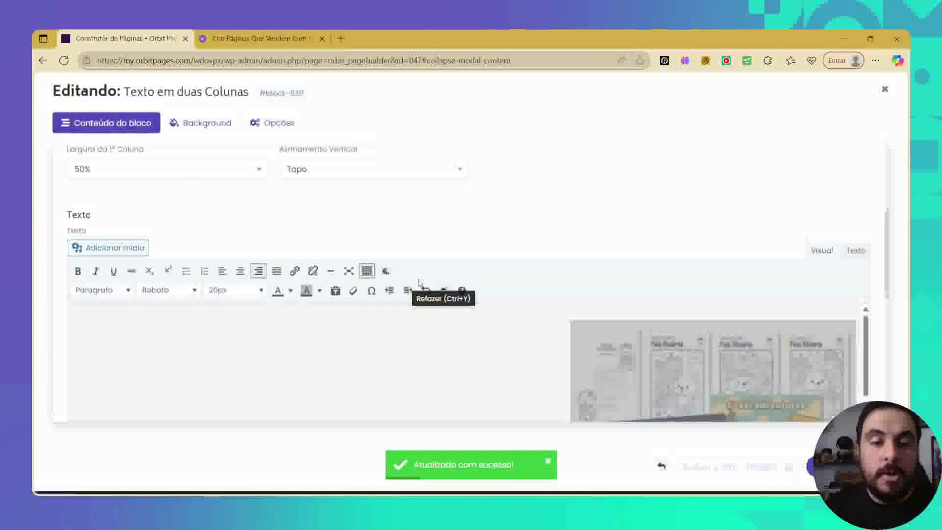
{"action": "scroll", "coordinate": [241, 251], "scroll_direction": "up", "scroll_amount": 3}
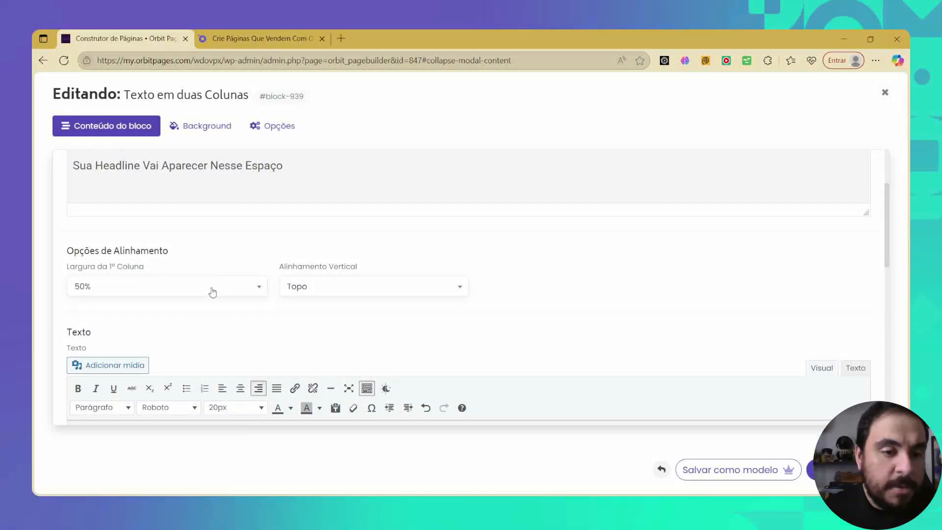
{"action": "left_click", "coordinate": [212, 292]}
{"action": "left_click", "coordinate": [156, 333]}
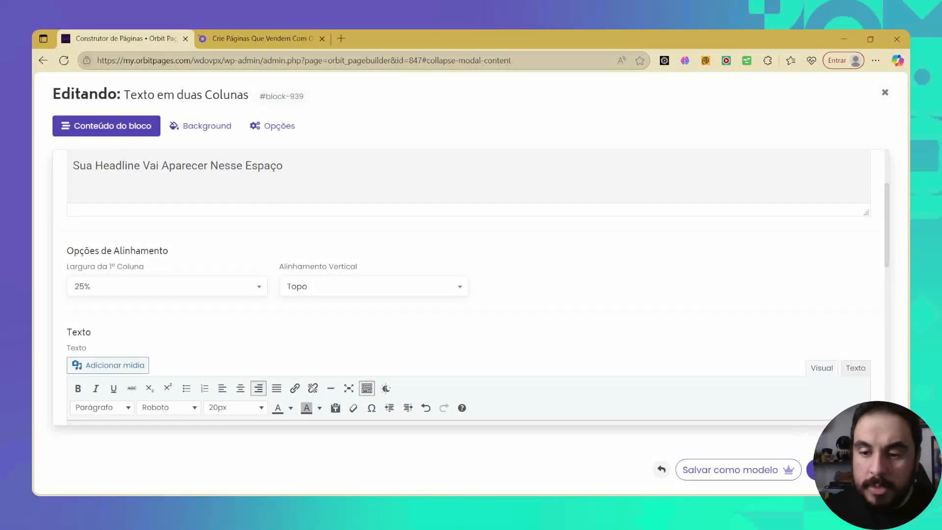
{"action": "left_click", "coordinate": [844, 470]}
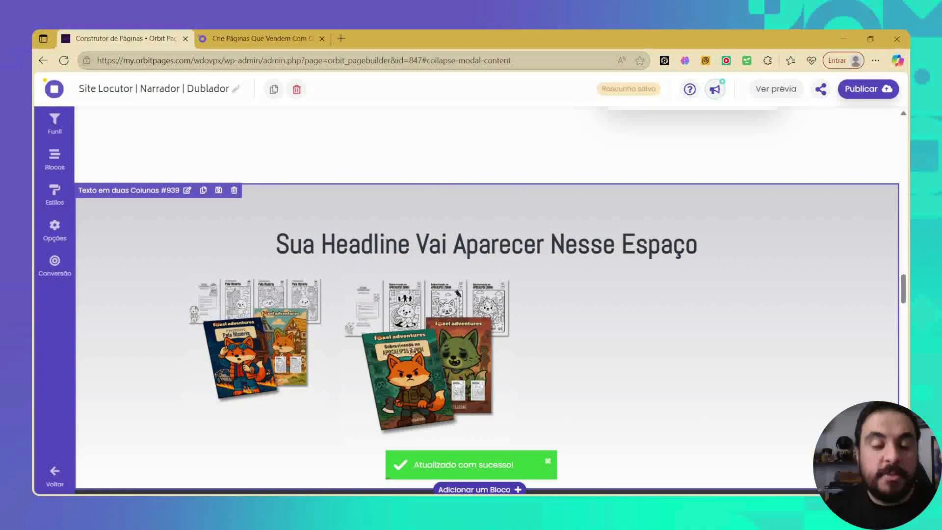
Step: Set the first column's width to 40% in the Texto em duas Colunas block and save the block
{"action": "left_click", "coordinate": [257, 328]}
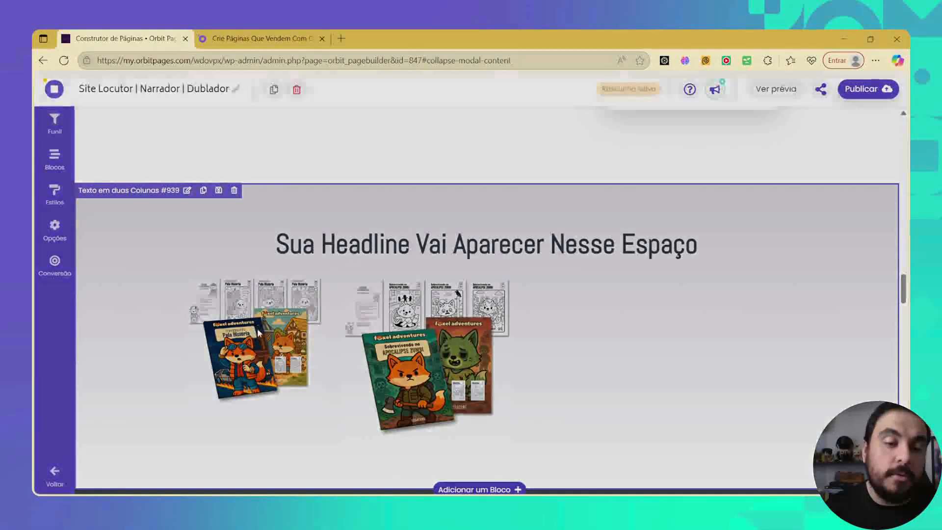
{"action": "left_click", "coordinate": [135, 287]}
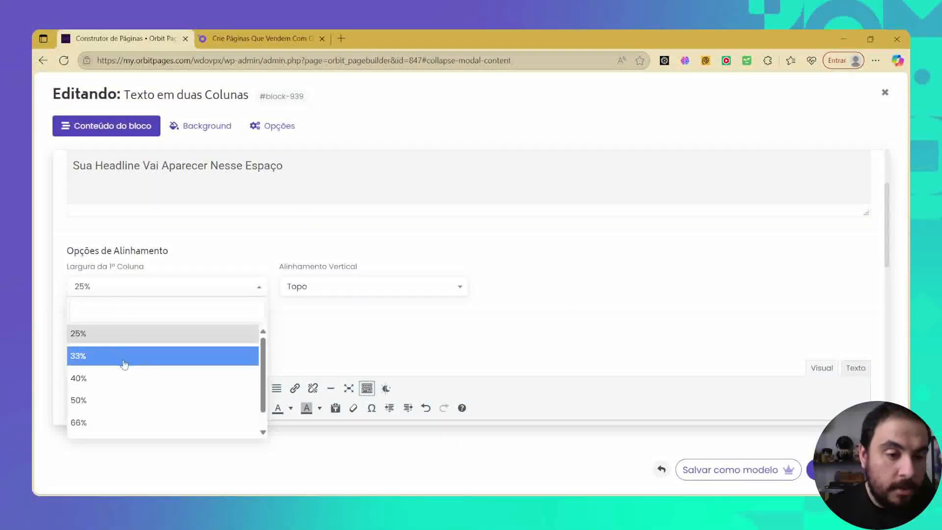
{"action": "left_click", "coordinate": [122, 378]}
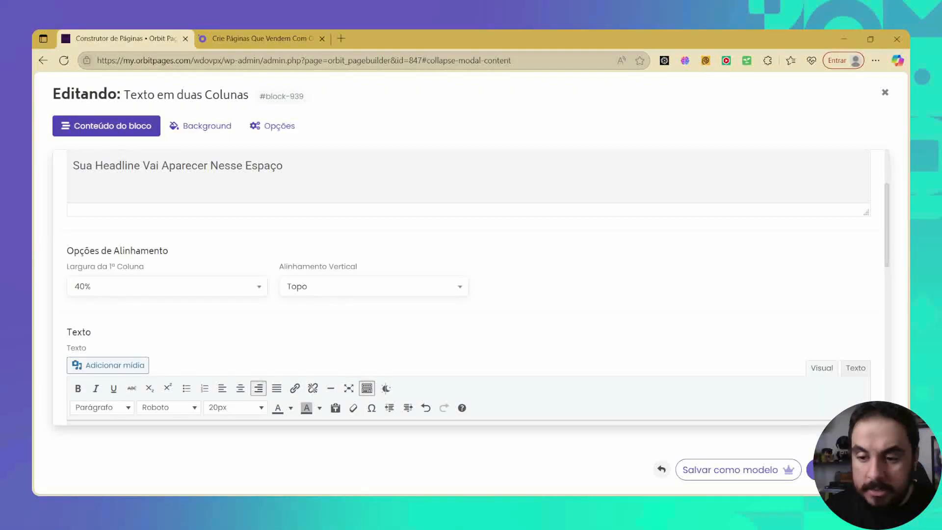
{"action": "left_click", "coordinate": [847, 469]}
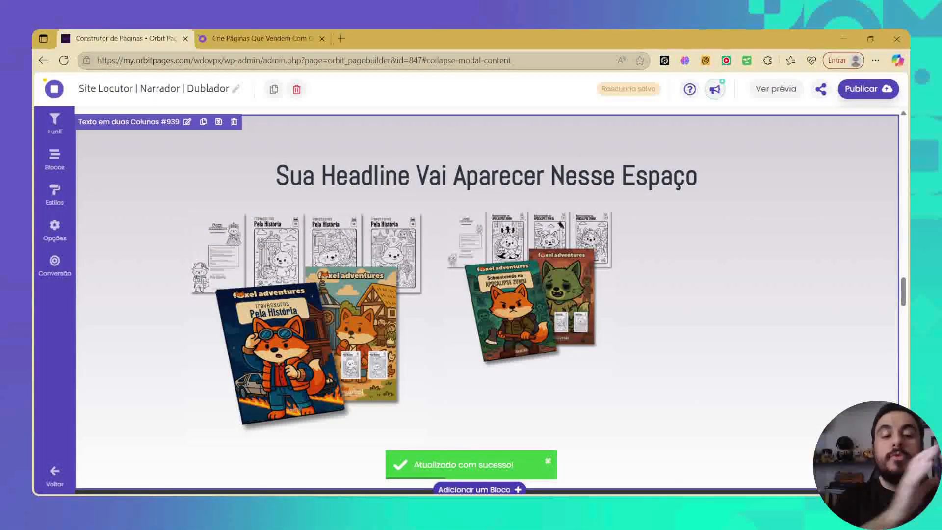
Step: Enlarge the Apocalipse Zumbi image in the second column through its image details and save the block
{"action": "left_click", "coordinate": [453, 303]}
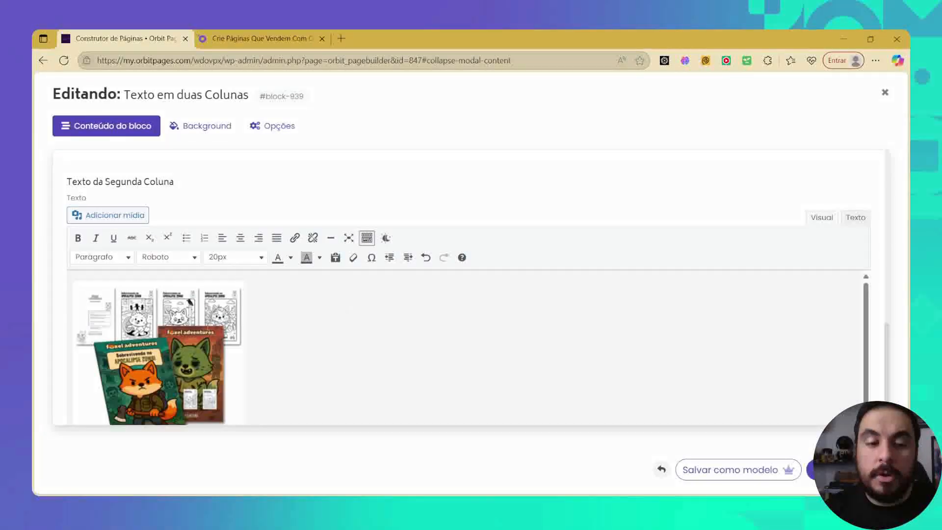
{"action": "left_click", "coordinate": [186, 309]}
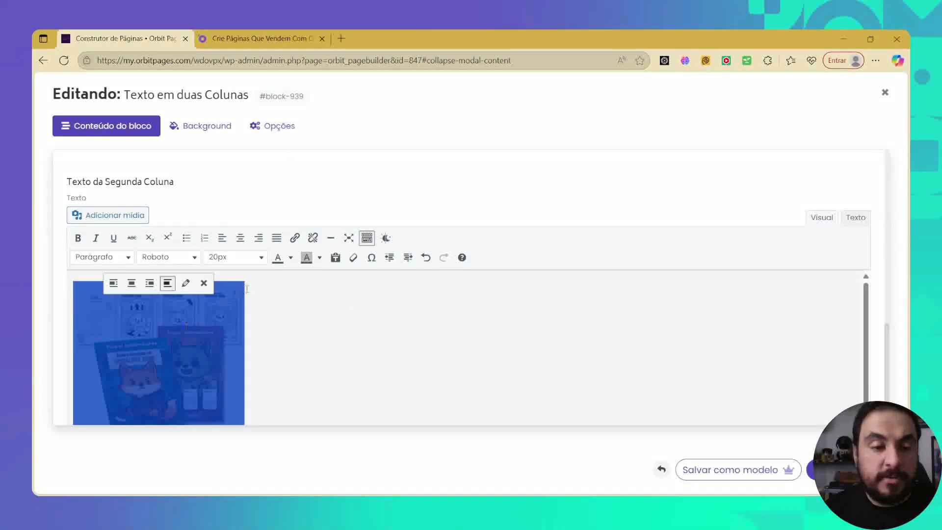
{"action": "left_click", "coordinate": [186, 283]}
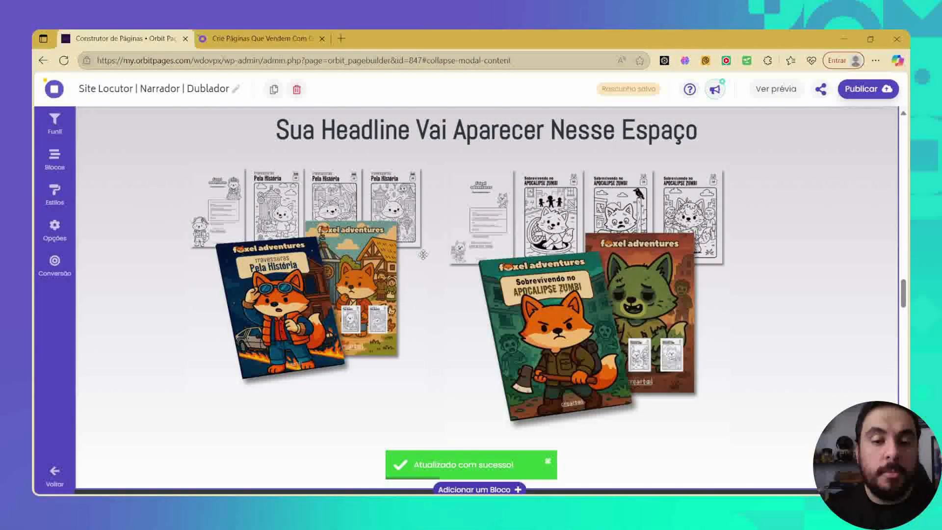
Step: Set the first column's width to 50% in the Texto em duas Colunas block and save the block
{"action": "left_click", "coordinate": [298, 247]}
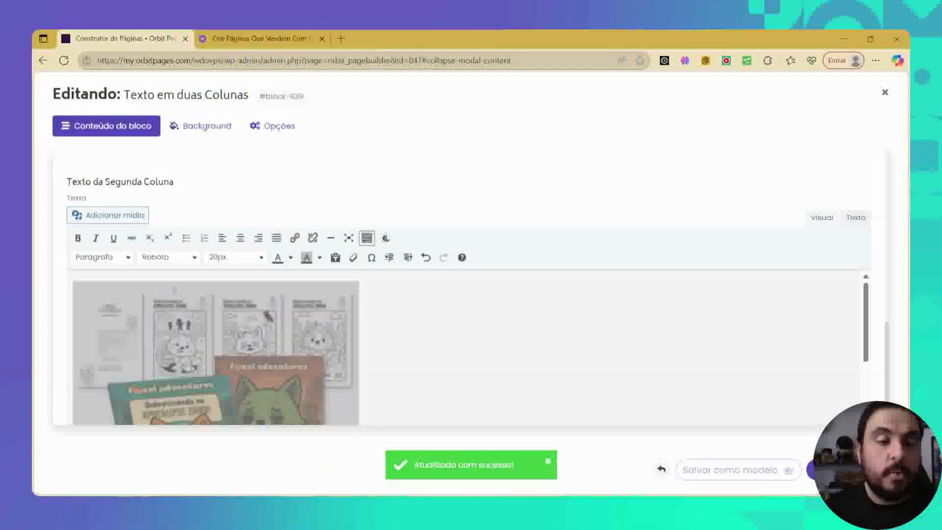
{"action": "scroll", "coordinate": [180, 302], "scroll_direction": "up", "scroll_amount": 5}
{"action": "scroll", "coordinate": [179, 302], "scroll_direction": "up", "scroll_amount": 2}
{"action": "scroll", "coordinate": [158, 280], "scroll_direction": "down", "scroll_amount": 1}
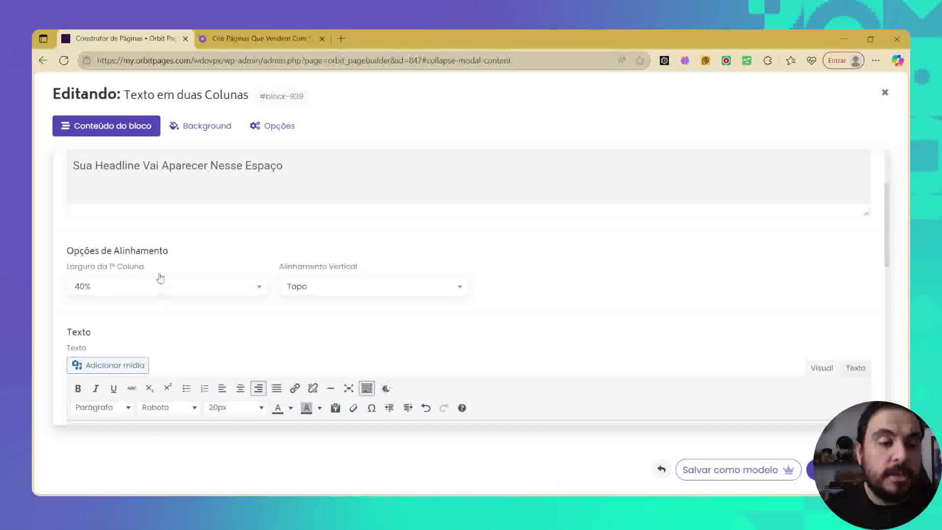
{"action": "left_click", "coordinate": [146, 289]}
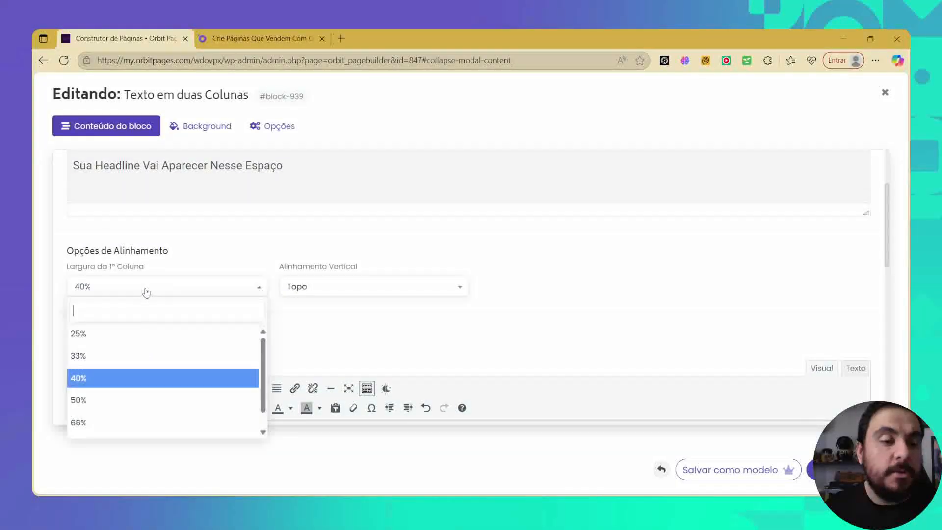
{"action": "left_click", "coordinate": [142, 400]}
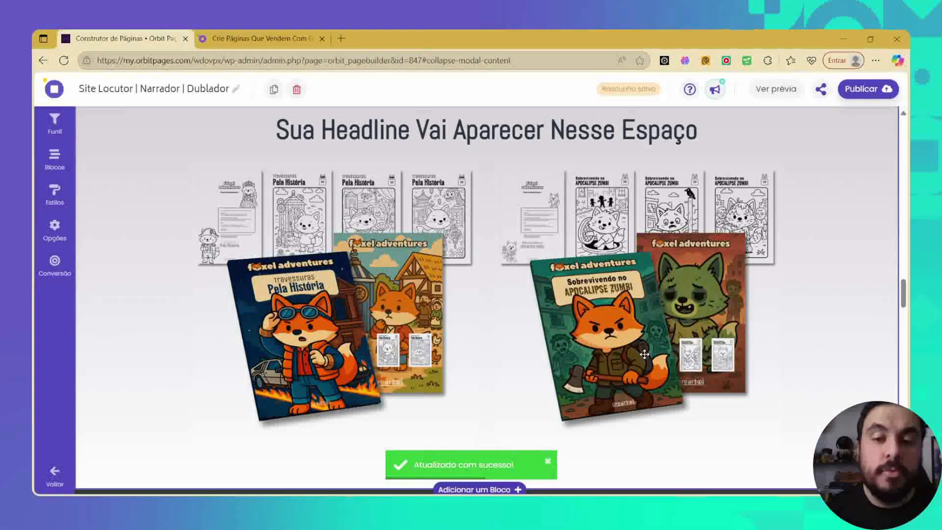
Step: Review the column width option and the first column's image in the Texto em duas Colunas block, and save the block
{"action": "left_click", "coordinate": [490, 264]}
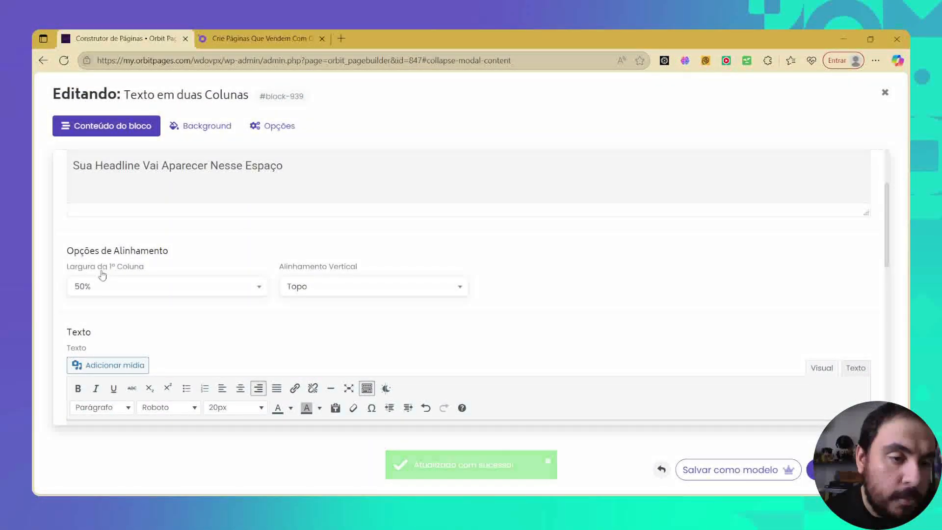
{"action": "scroll", "coordinate": [168, 285], "scroll_direction": "down", "scroll_amount": 5}
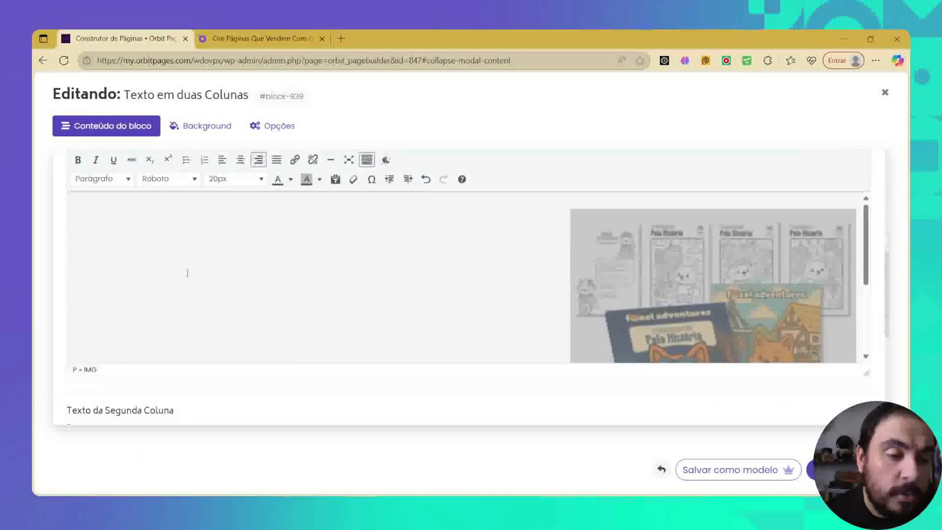
{"action": "left_click", "coordinate": [676, 267]}
{"action": "scroll", "coordinate": [677, 268], "scroll_direction": "down", "scroll_amount": 8}
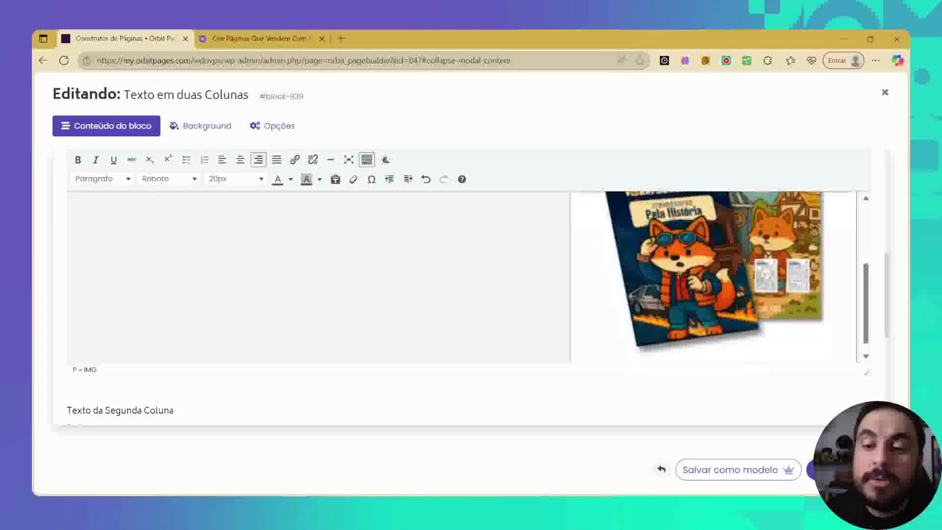
{"action": "left_click", "coordinate": [848, 470]}
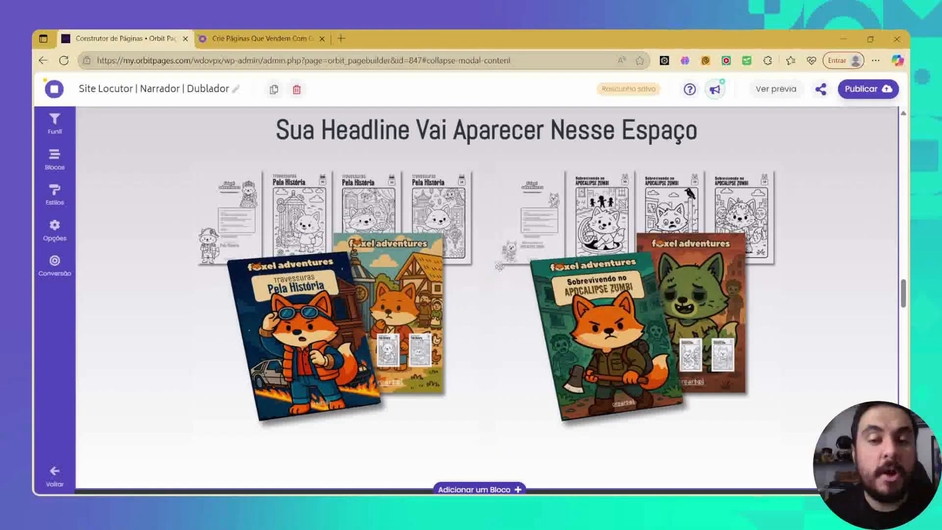
{"action": "scroll", "coordinate": [518, 279], "scroll_direction": "up", "scroll_amount": 15}
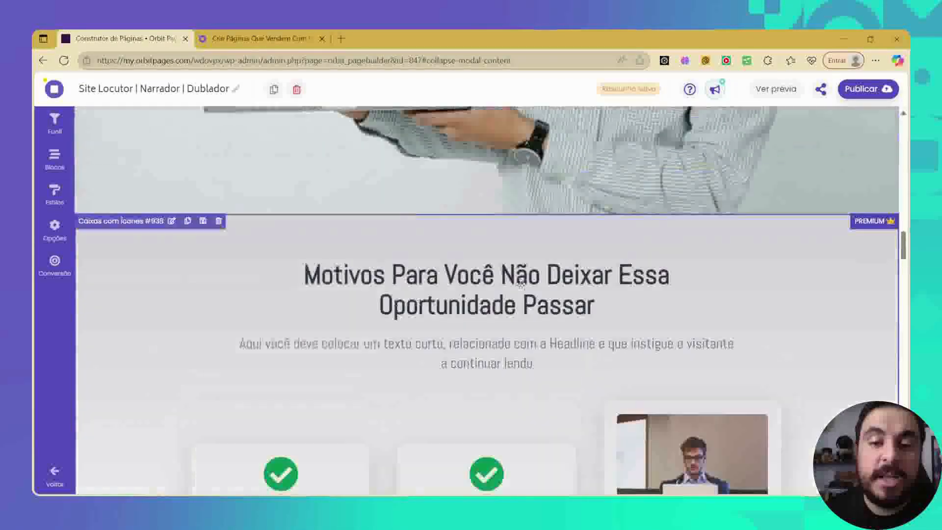
{"action": "scroll", "coordinate": [520, 284], "scroll_direction": "up", "scroll_amount": 15}
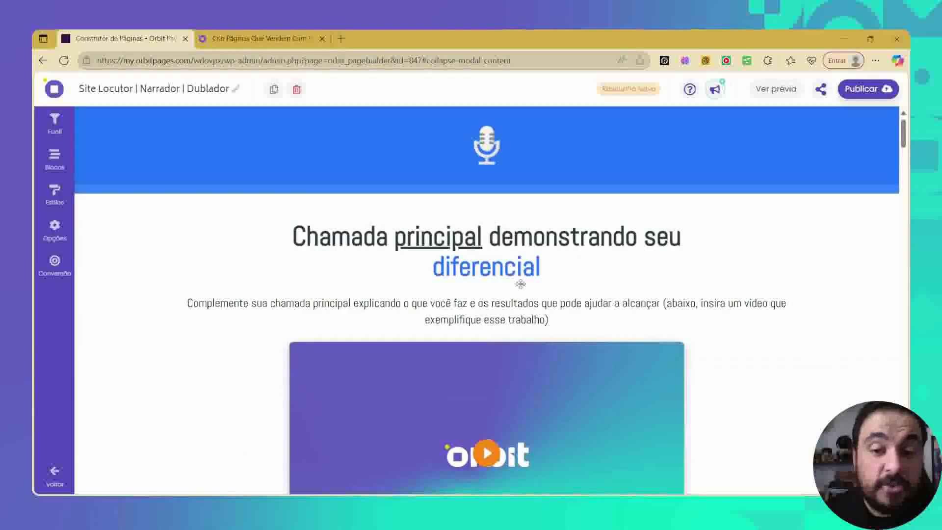
{"action": "scroll", "coordinate": [581, 276], "scroll_direction": "down", "scroll_amount": 3}
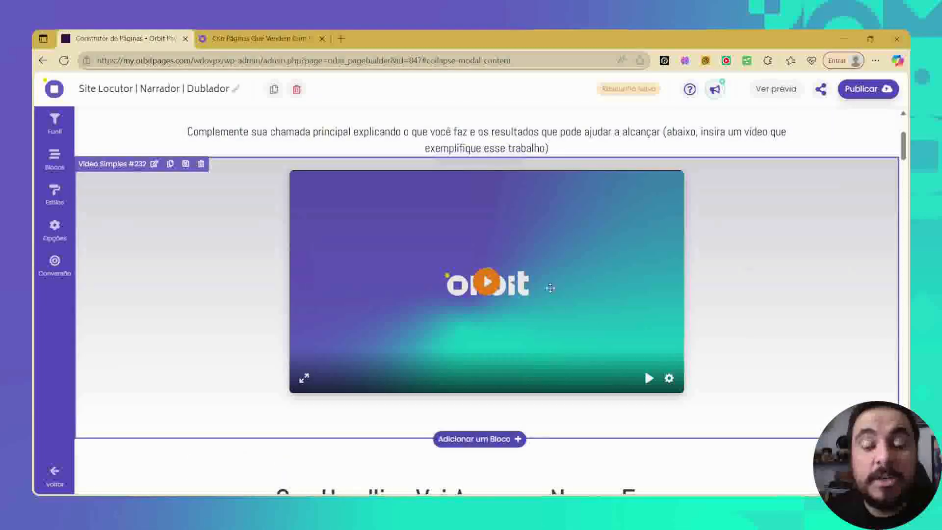